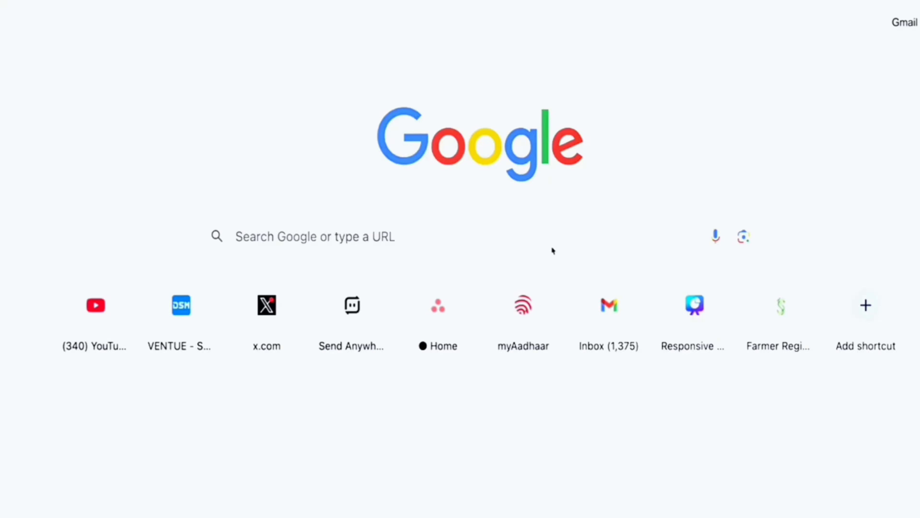
# Search Google for 'voter card online apply' and open the 'Voter - Election Commission of India' result
pyautogui.click(560, 246)
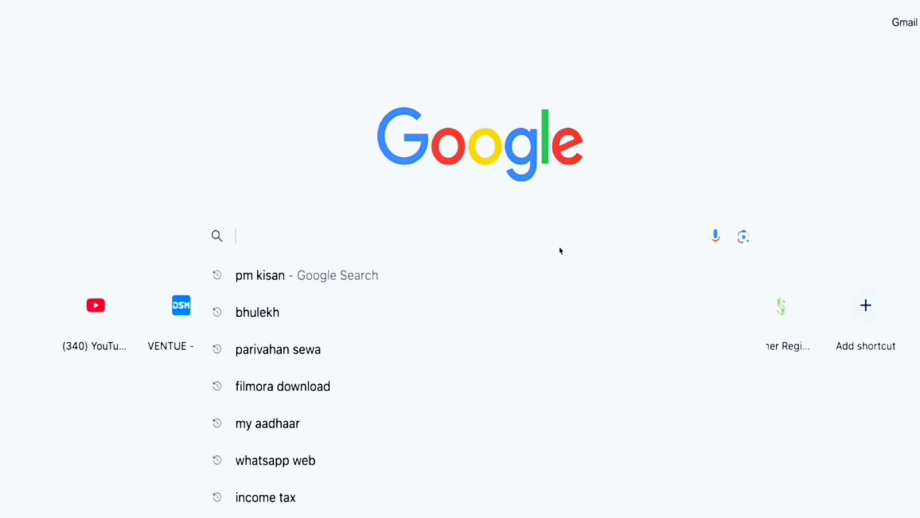
pyautogui.write('Vot')
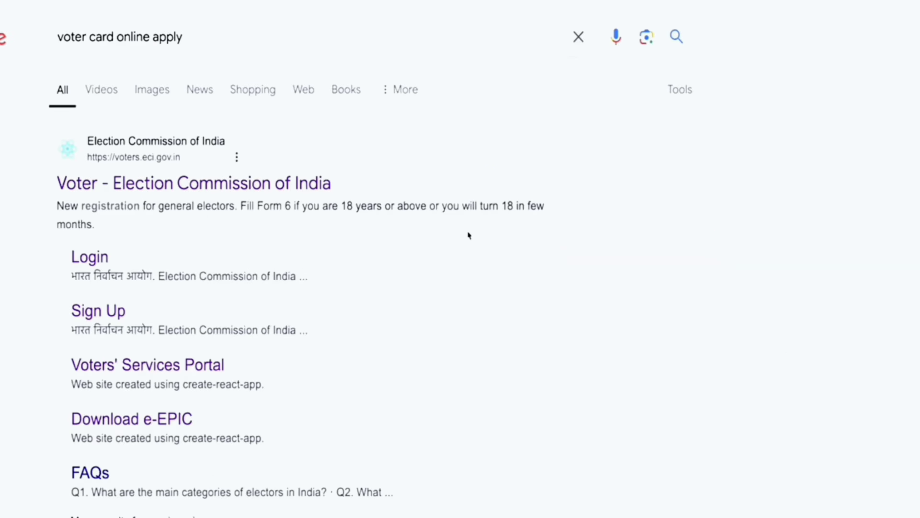
pyautogui.click(258, 192)
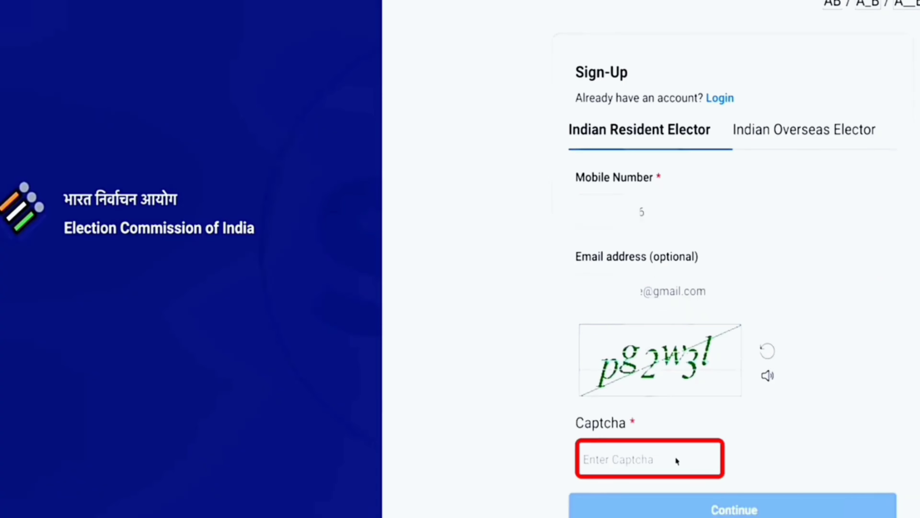
# Enter the captcha and continue past the mobile number and e-mail step
pyautogui.click(676, 460)
pyautogui.write('pg2w3l')
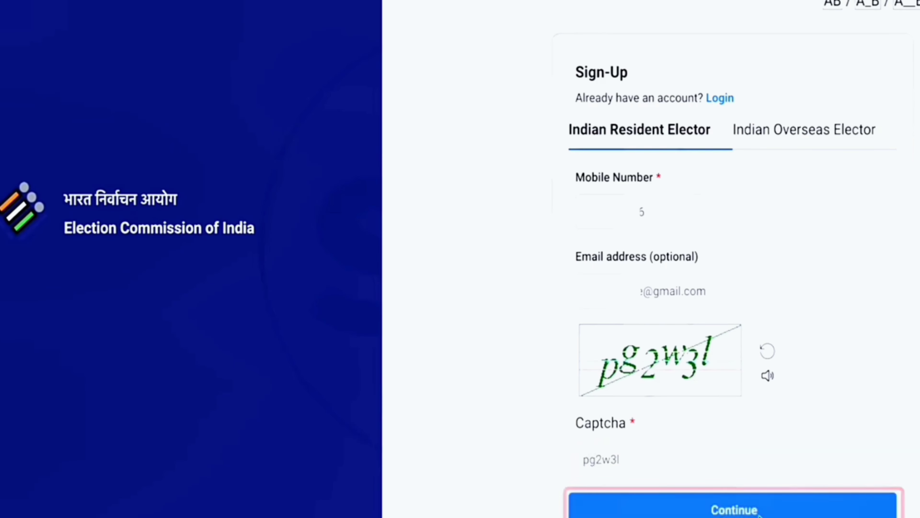
pyautogui.click(758, 514)
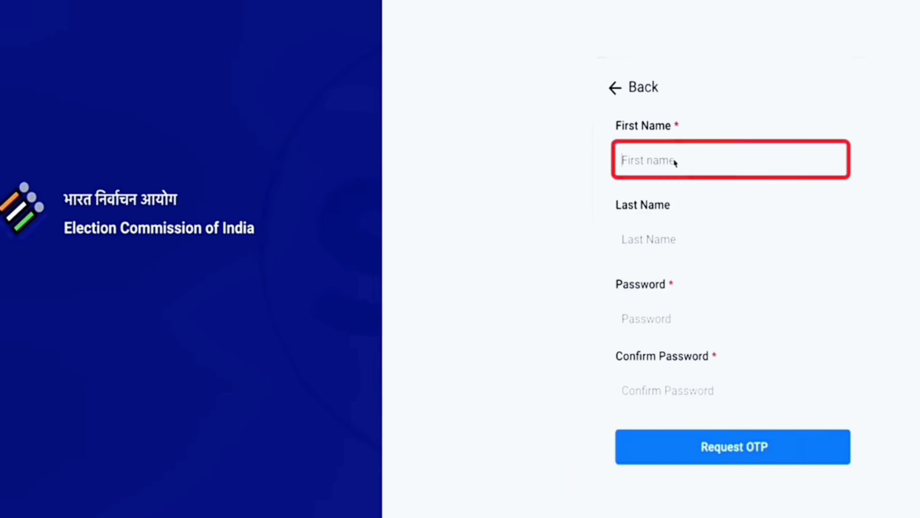
# Fill in the applicant's first and last name and a matching password, then request the OTP
pyautogui.write('A')
pyautogui.click(622, 252)
pyautogui.write('P')
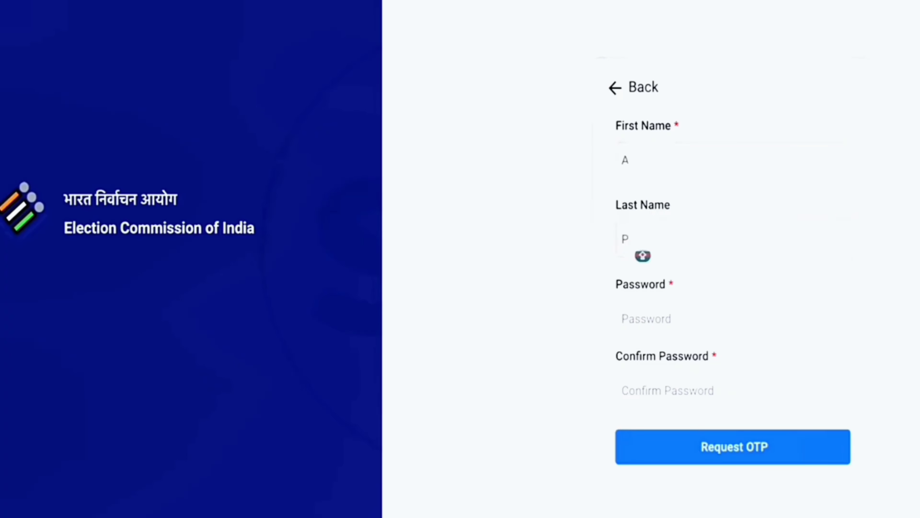
pyautogui.press('Tab')
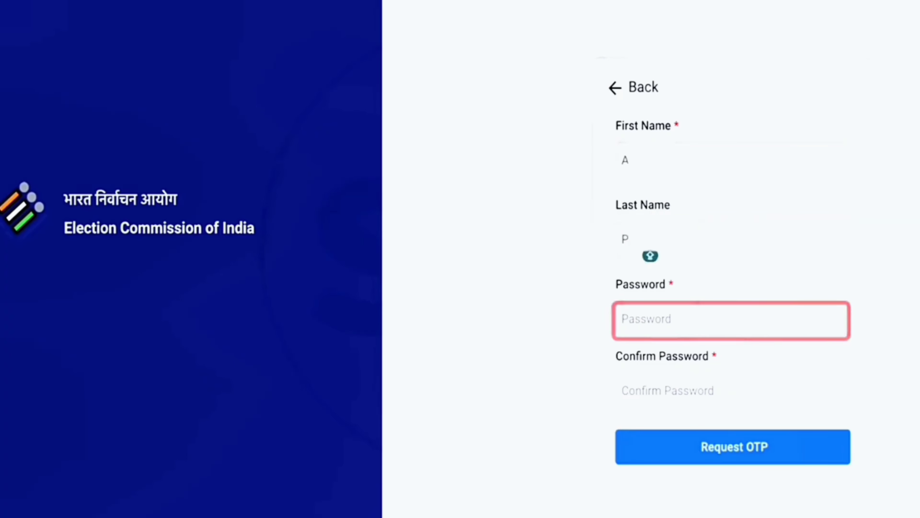
pyautogui.hotkey('ctrl', 'v')
pyautogui.press('Tab')
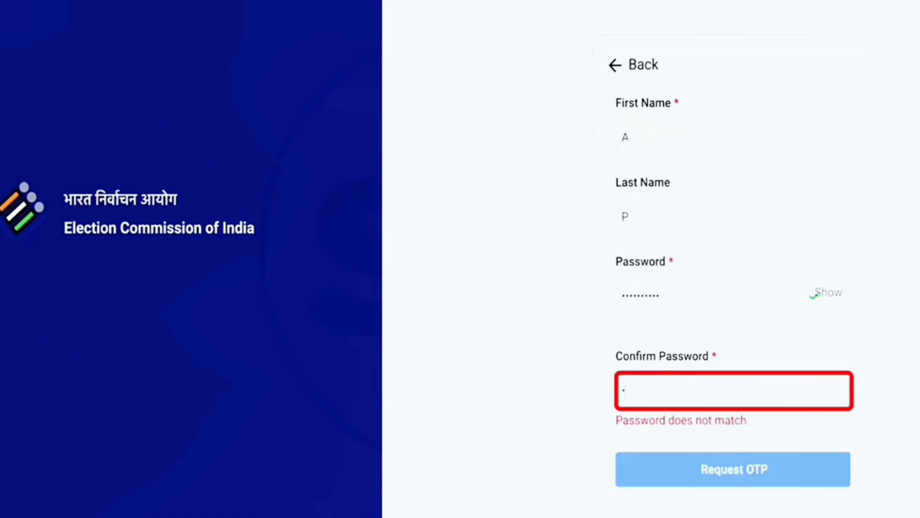
pyautogui.hotkey('ctrl', 'v')
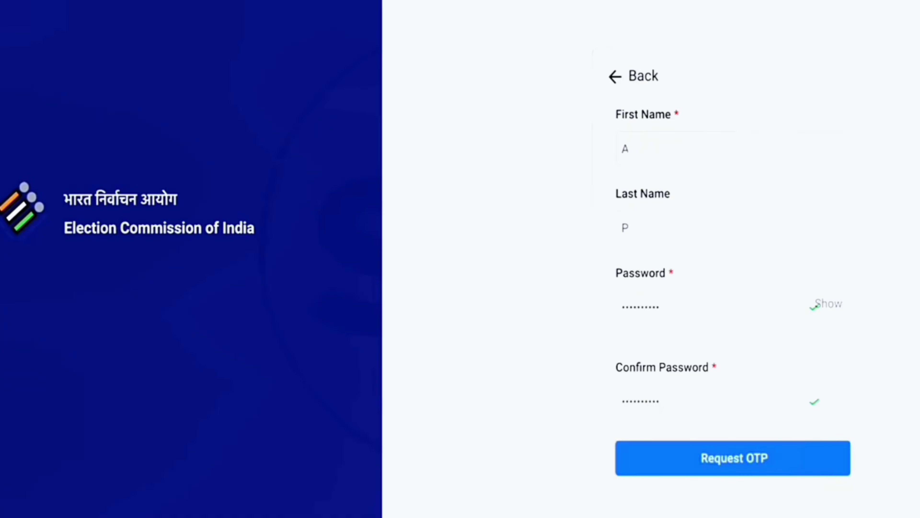
pyautogui.click(754, 457)
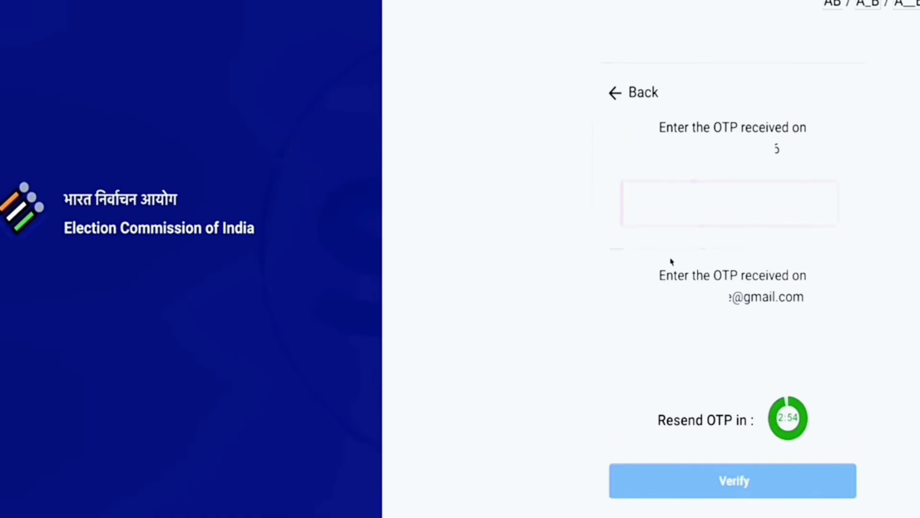
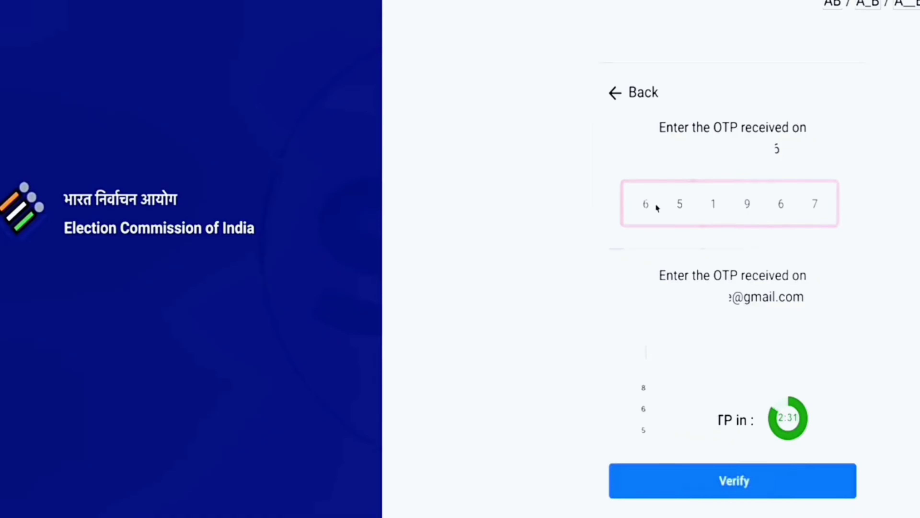
# Enter and verify the mobile and e-mail OTPs, then proceed to Login from the success dialog
pyautogui.click(684, 474)
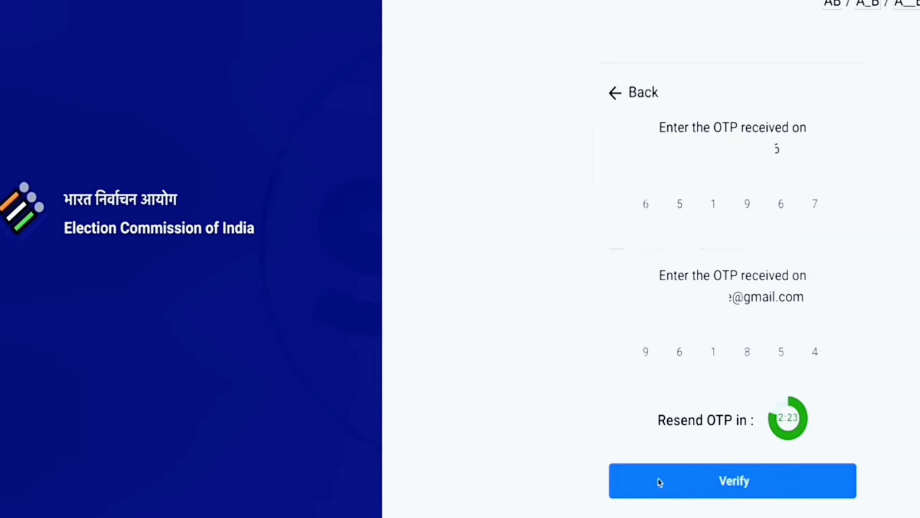
pyautogui.click(747, 488)
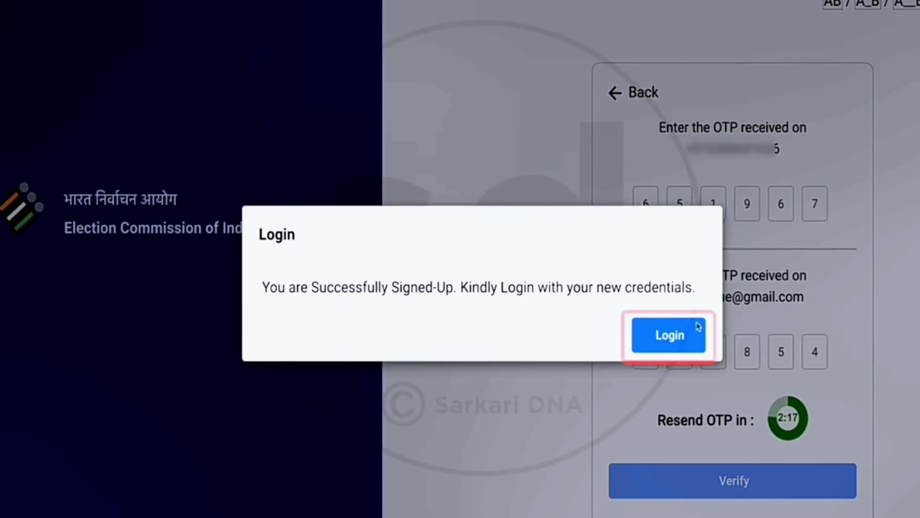
pyautogui.click(673, 337)
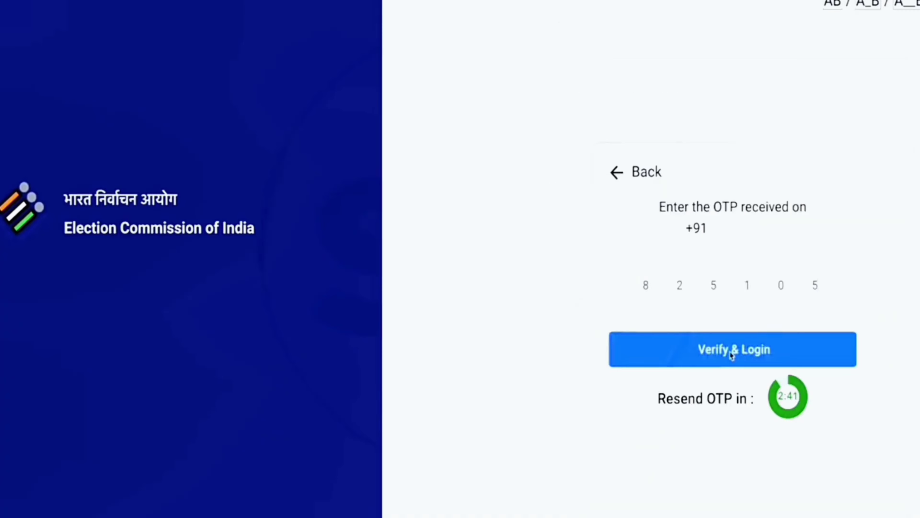
# Verify the login OTP to sign in to the new account
pyautogui.click(732, 354)
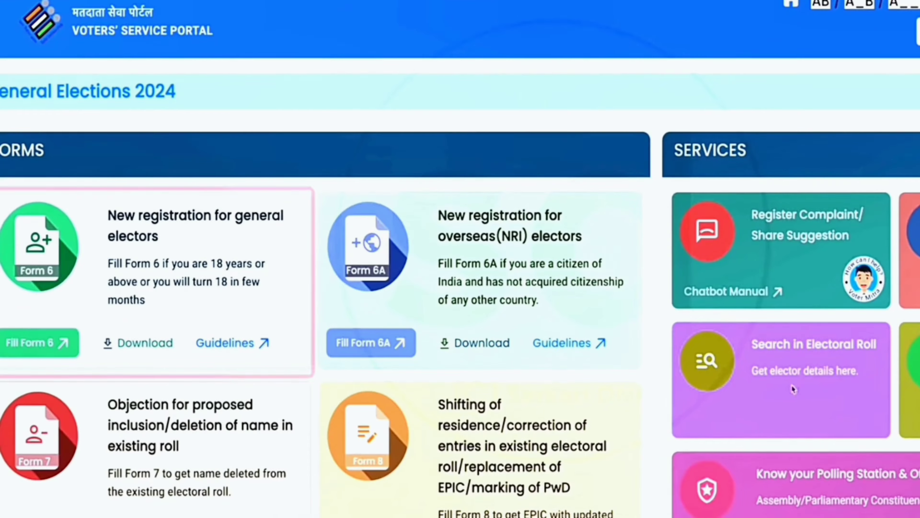
# Start Form 6 with Uttar Pradesh, the applicant's district and assembly constituency in section A
pyautogui.click(44, 342)
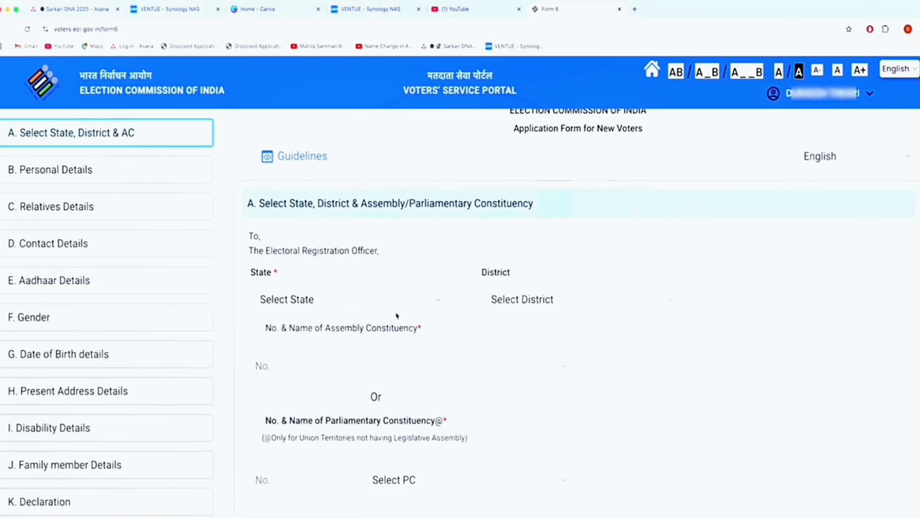
pyautogui.click(419, 305)
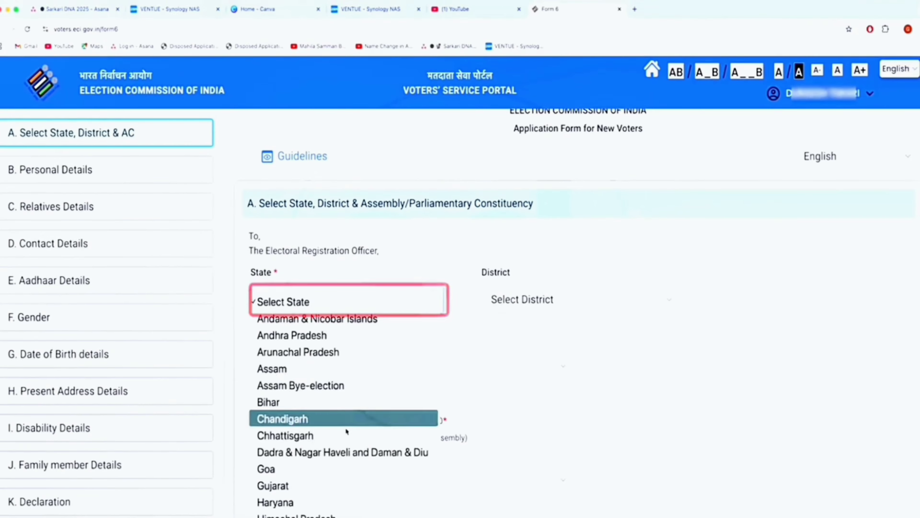
pyautogui.scroll(-10, 339, 437)
pyautogui.click(337, 439)
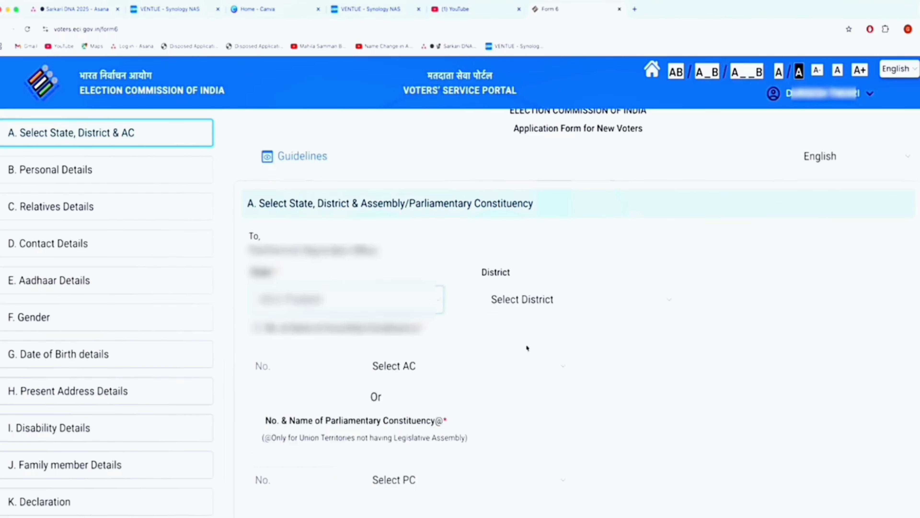
pyautogui.click(567, 301)
pyautogui.click(525, 468)
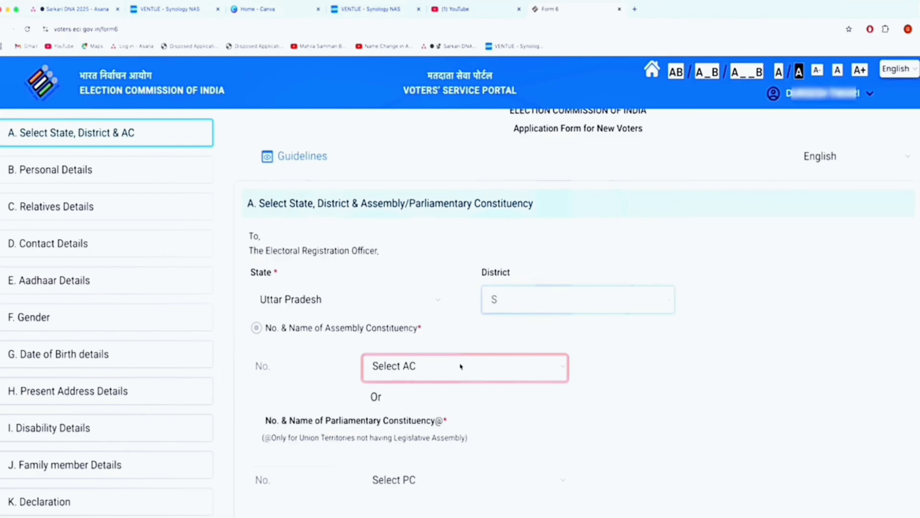
pyautogui.click(484, 368)
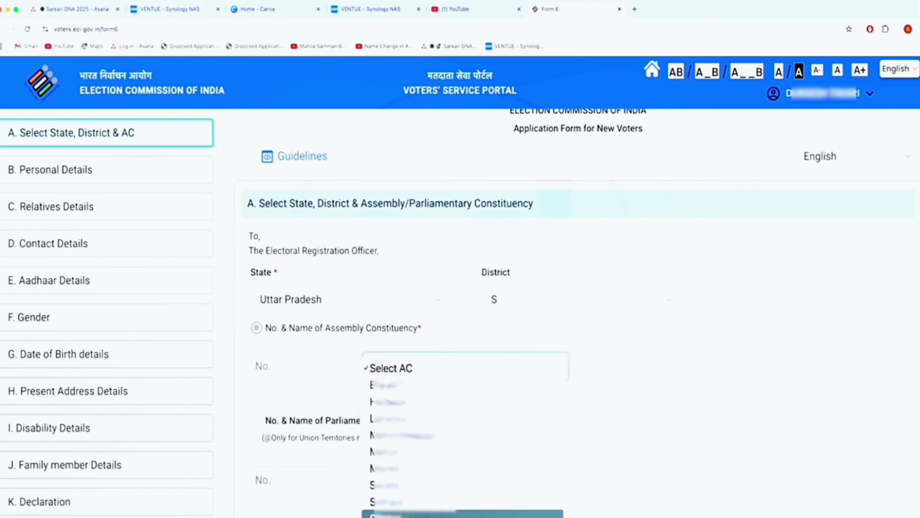
pyautogui.click(426, 501)
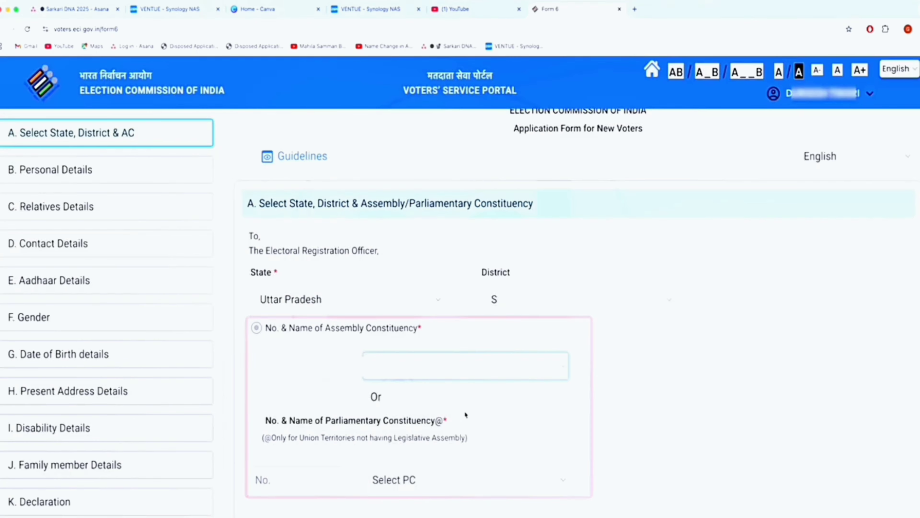
pyautogui.scroll(-5, 486, 417)
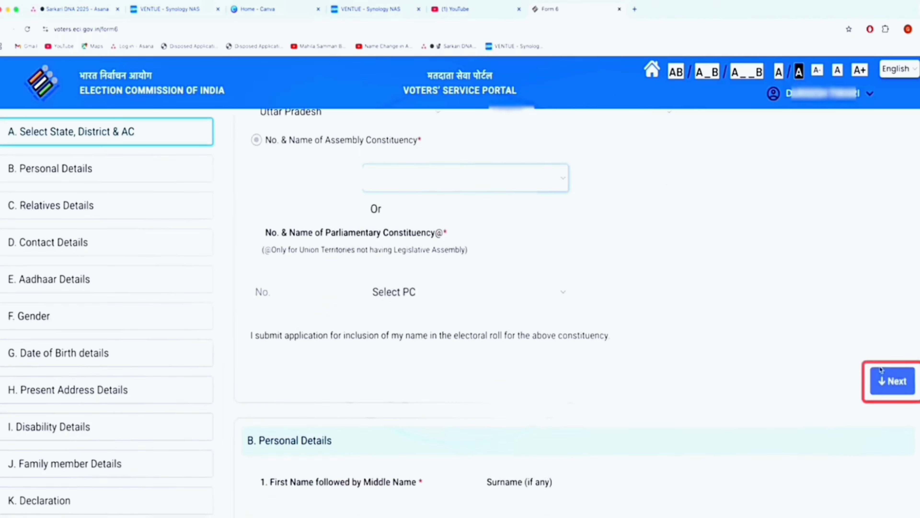
pyautogui.click(884, 374)
# Enter the applicant's first and last name in Personal Details
pyautogui.scroll(1, 430, 287)
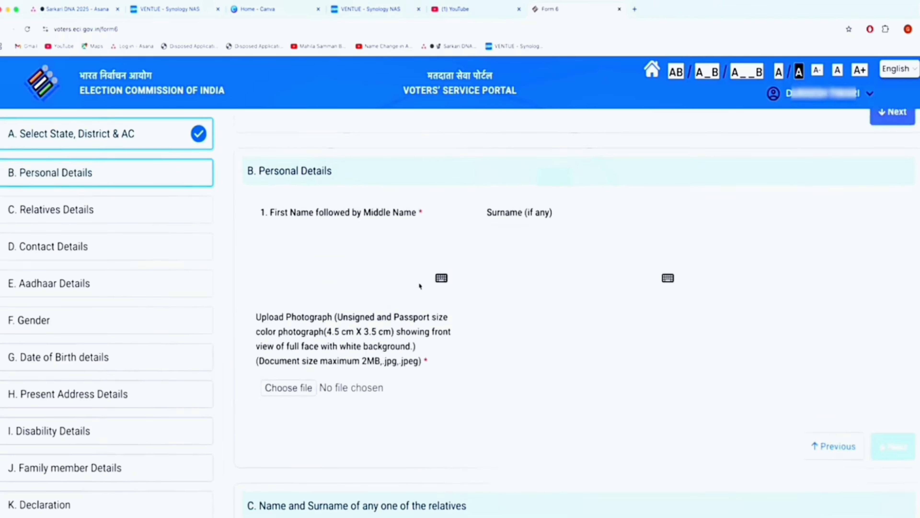
pyautogui.click(372, 240)
pyautogui.write('S')
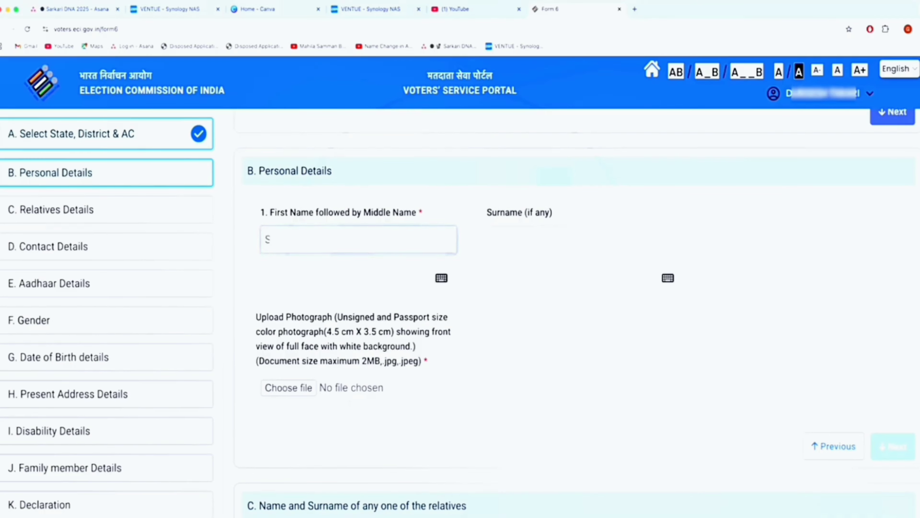
pyautogui.press('Tab')
pyautogui.press('Tab')
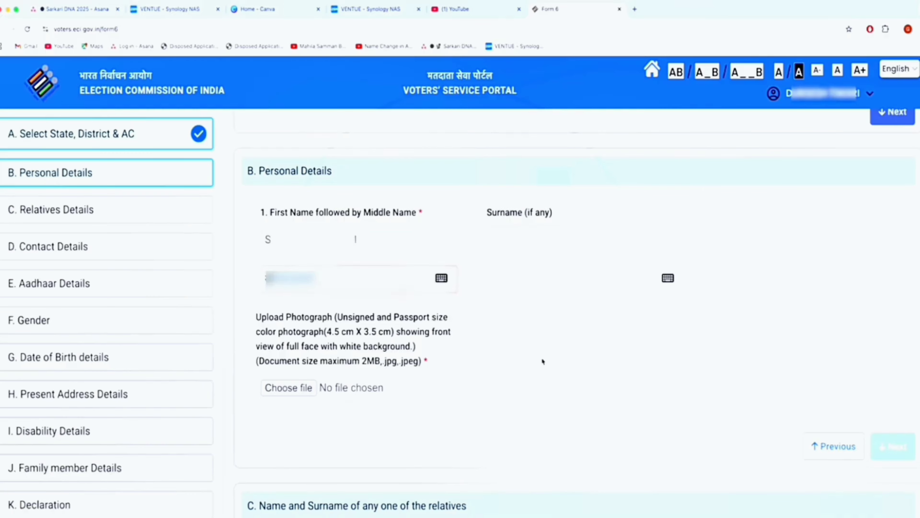
pyautogui.press('Tab')
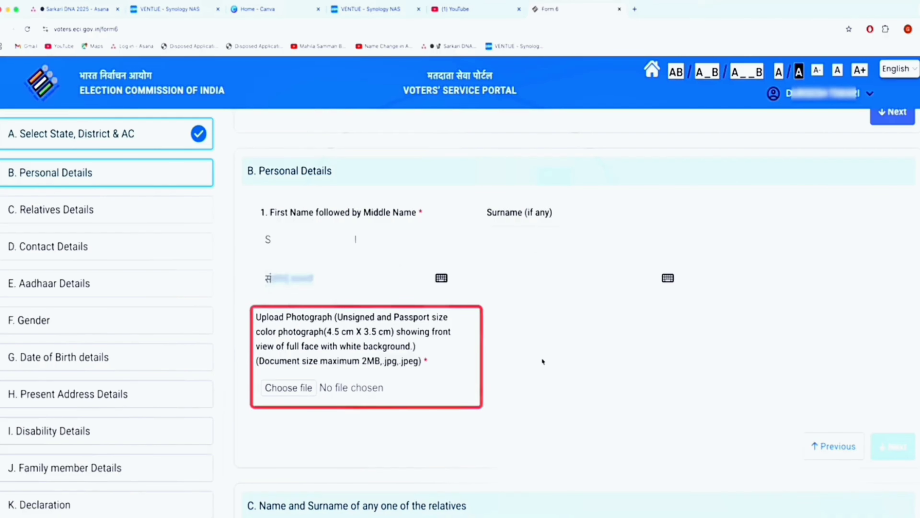
# Upload the passport-size photo, zoom the crop slightly, save it past face detection and continue
pyautogui.click(290, 388)
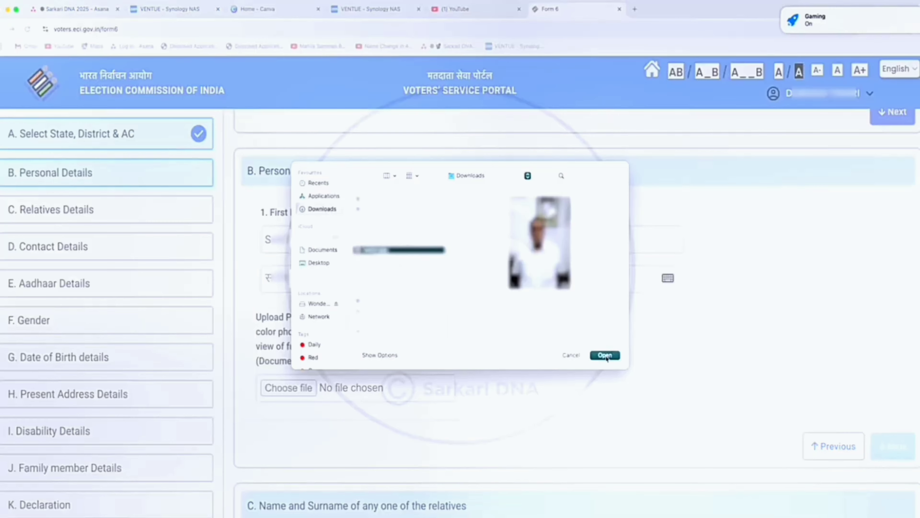
pyautogui.click(606, 355)
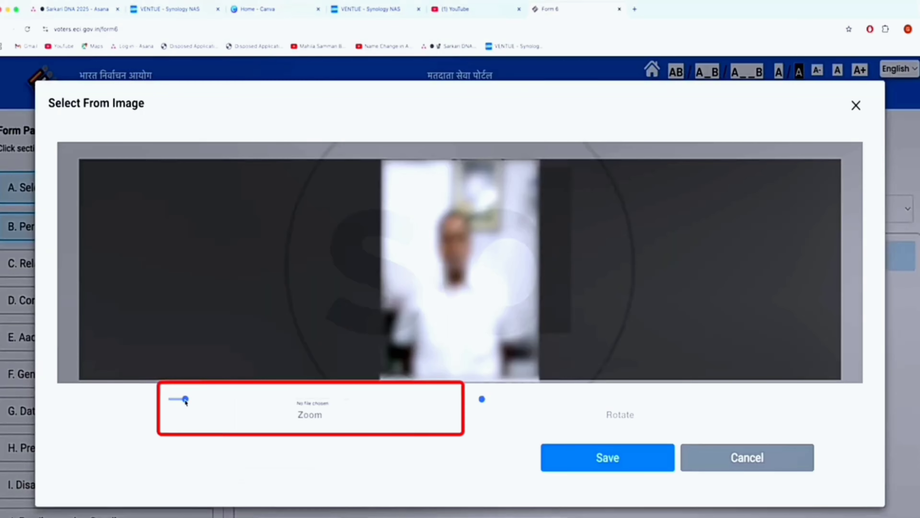
pyautogui.moveTo(185, 399); pyautogui.dragTo(188, 399)
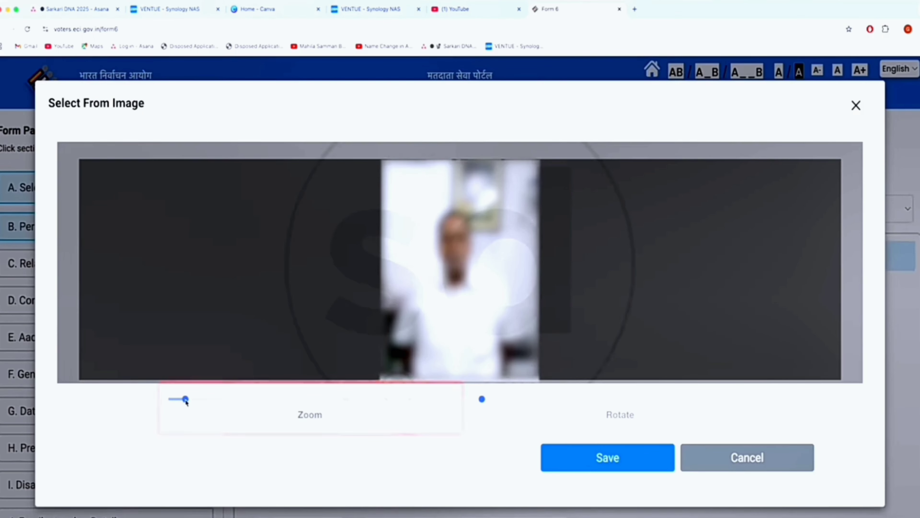
pyautogui.click(616, 461)
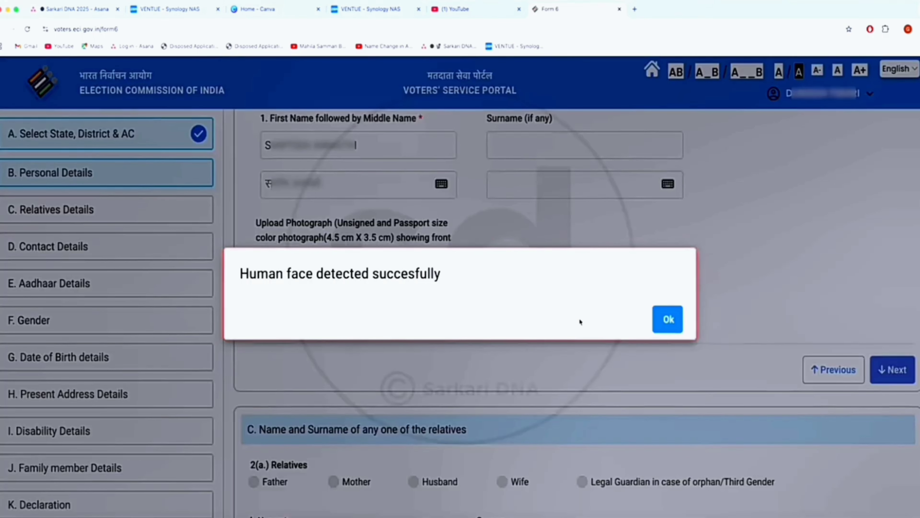
pyautogui.click(668, 320)
pyautogui.click(894, 370)
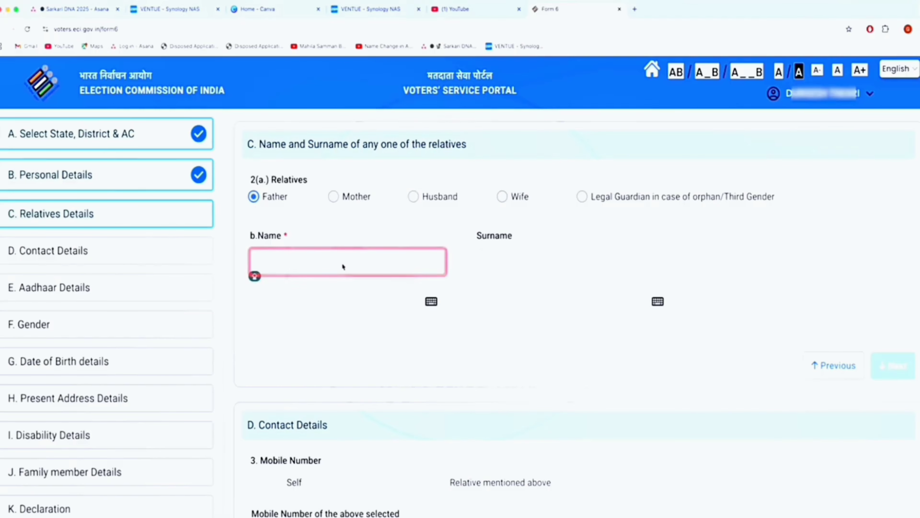
# Enter the father's name as the relative and move on to Contact Details
pyautogui.click(342, 265)
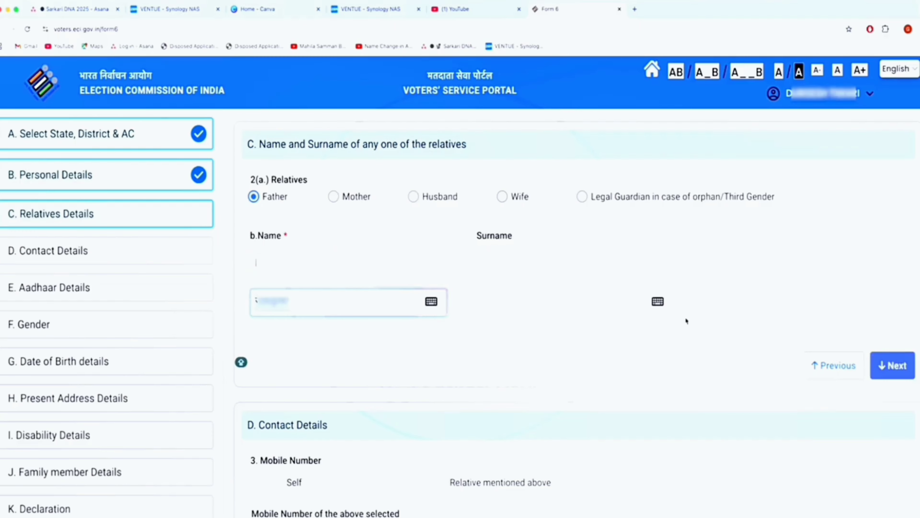
pyautogui.click(893, 366)
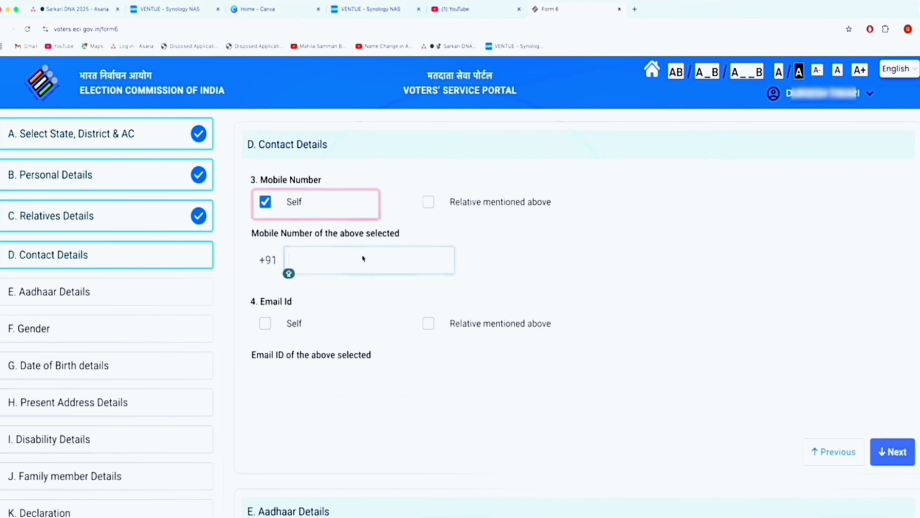
# Enter the applicant's own mobile number and e-mail address under Self, then continue
pyautogui.click(364, 259)
pyautogui.write('6')
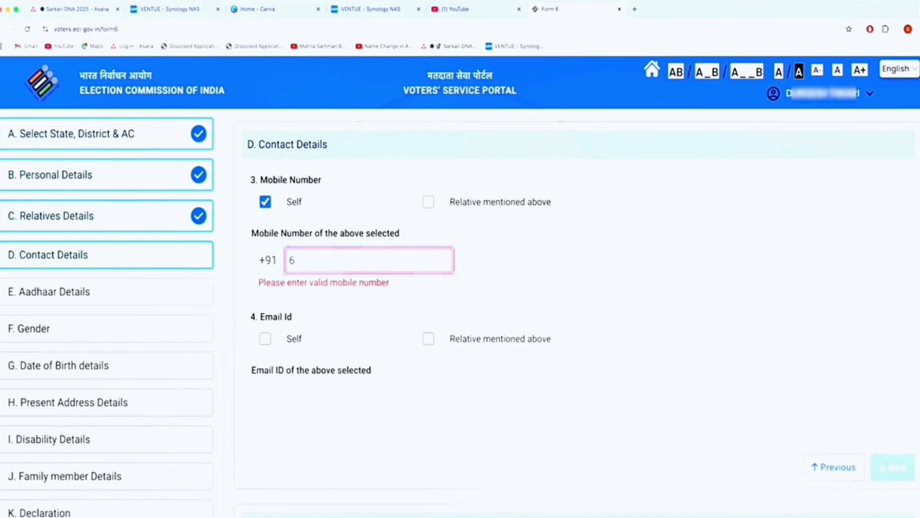
pyautogui.scroll(-2, 488, 344)
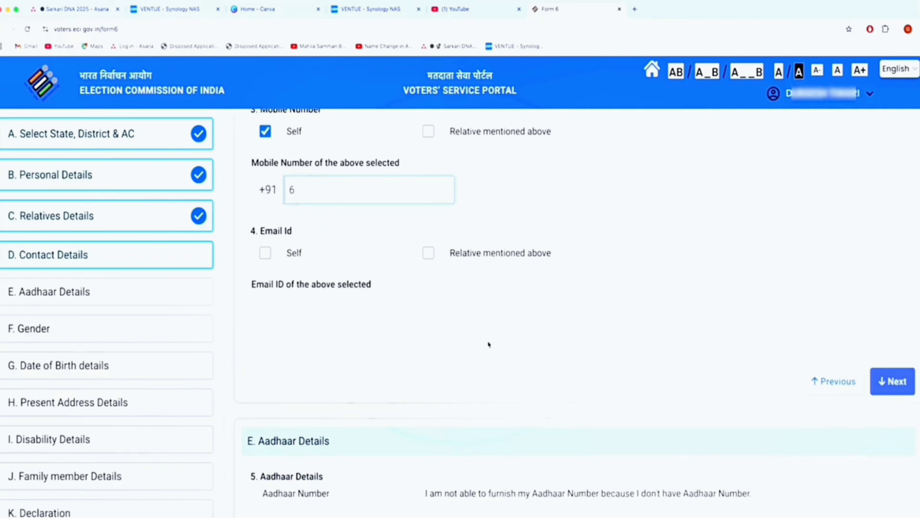
pyautogui.click(265, 252)
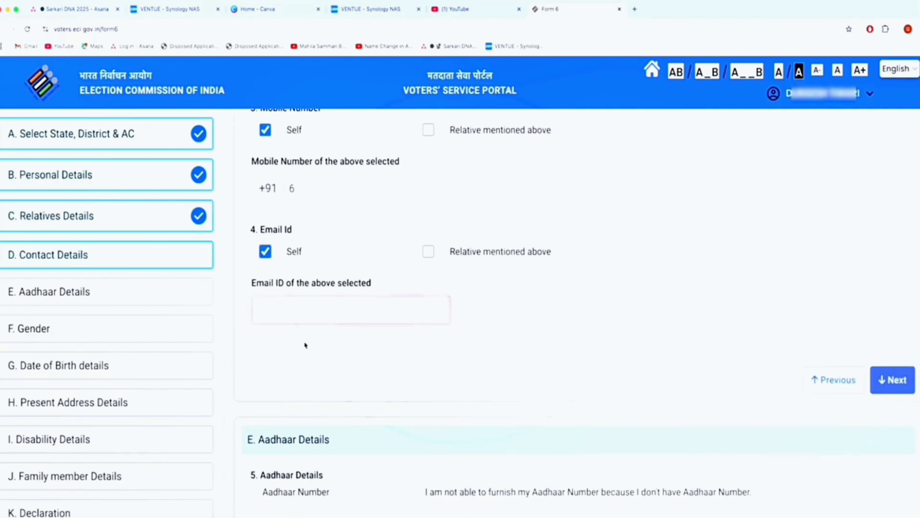
pyautogui.click(359, 316)
pyautogui.write('g@gmail.com')
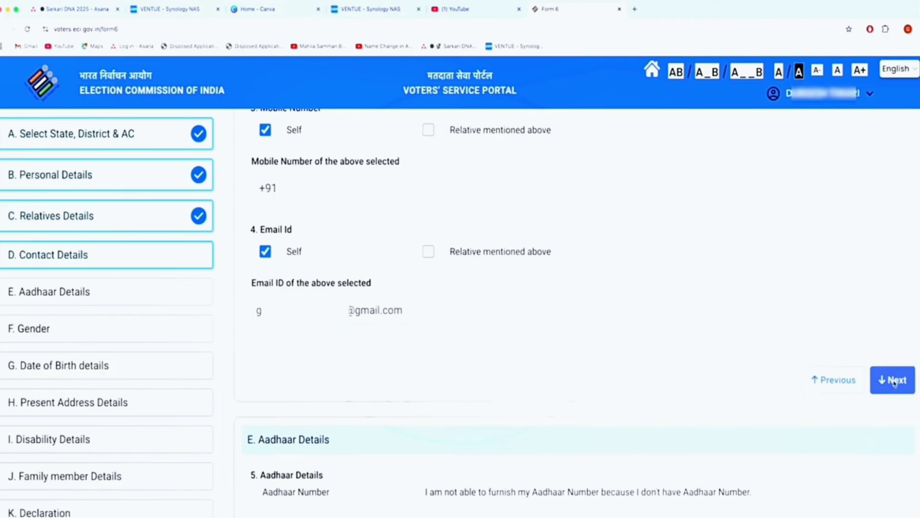
pyautogui.click(894, 380)
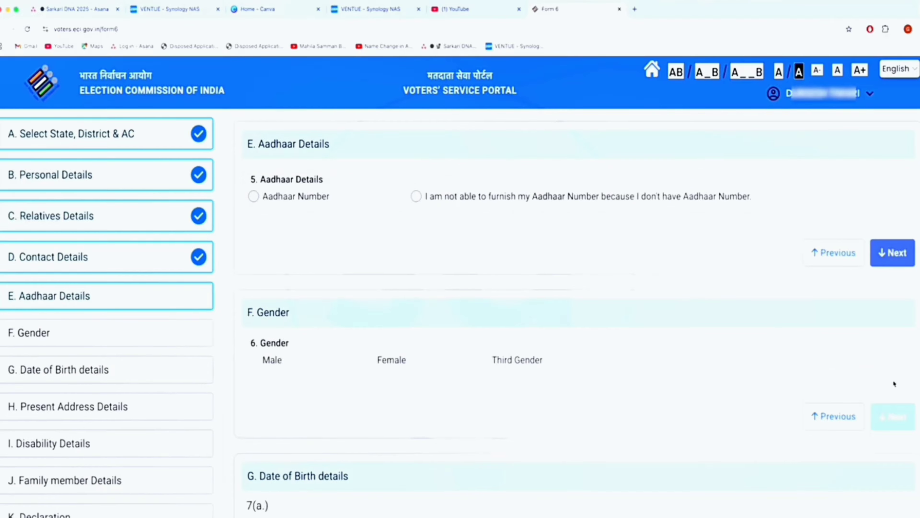
# Provide the applicant's Aadhaar number and select Male as the gender
pyautogui.click(253, 198)
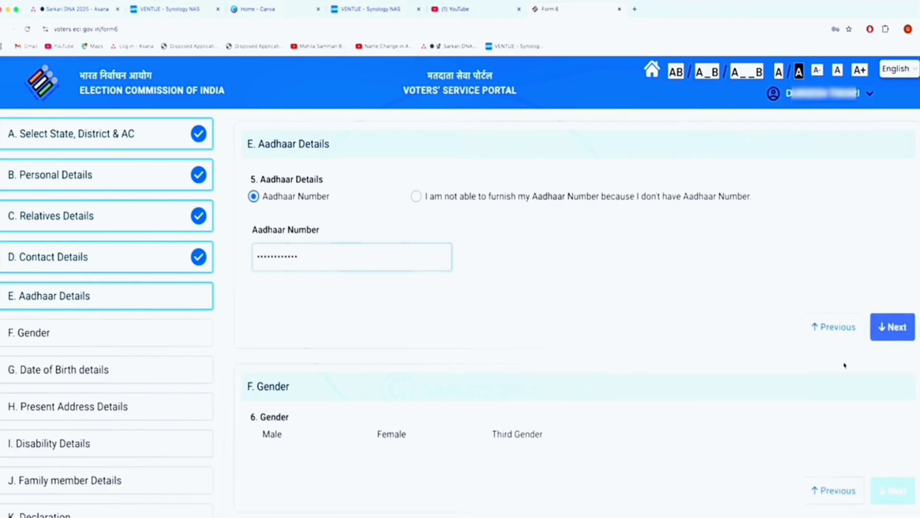
pyautogui.click(891, 334)
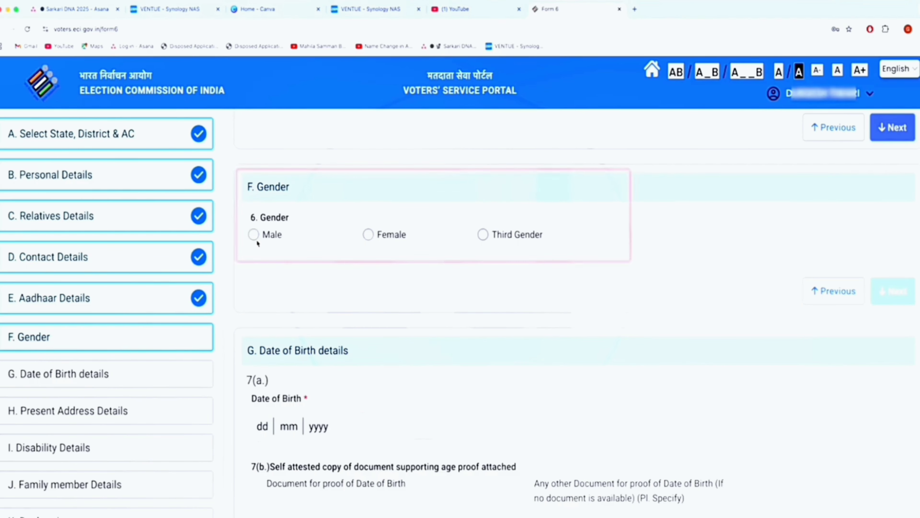
pyautogui.click(255, 238)
pyautogui.click(895, 293)
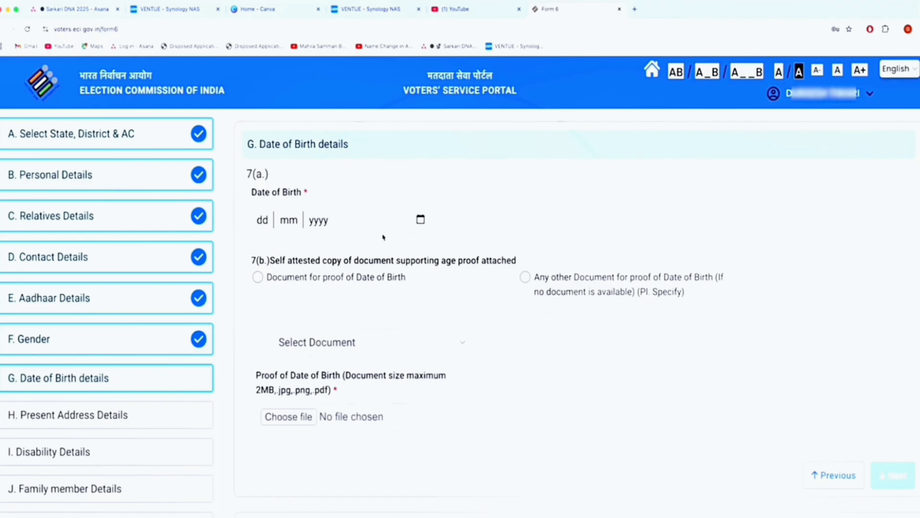
# Set the date of birth to 01/01/1955 in the calendar
pyautogui.click(421, 220)
pyautogui.click(311, 249)
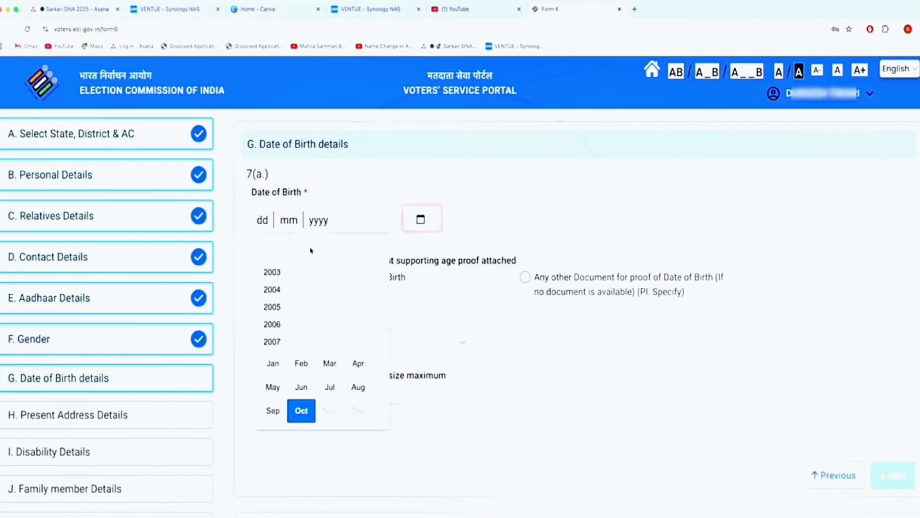
pyautogui.scroll(20, 286, 326)
pyautogui.click(273, 293)
pyautogui.click(377, 295)
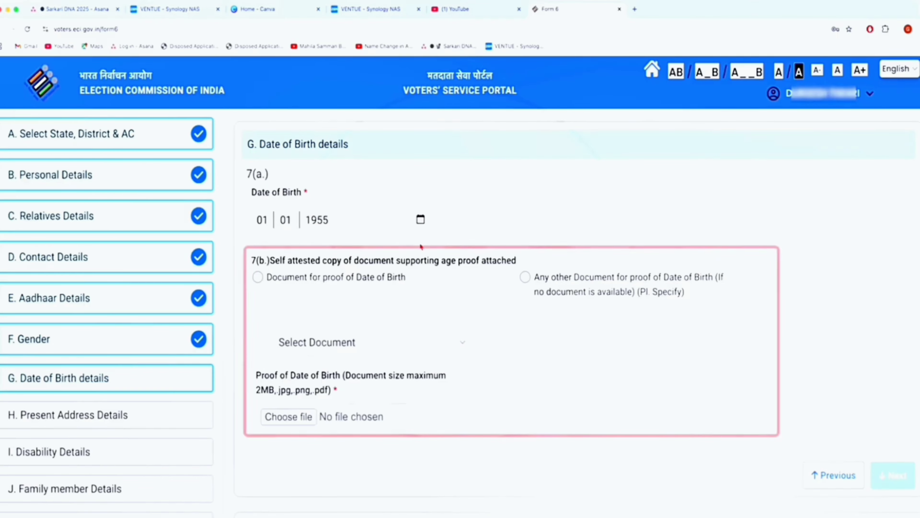
# Attach an Aadhaar Card PDF from Downloads as the date-of-birth proof
pyautogui.click(417, 283)
pyautogui.click(445, 347)
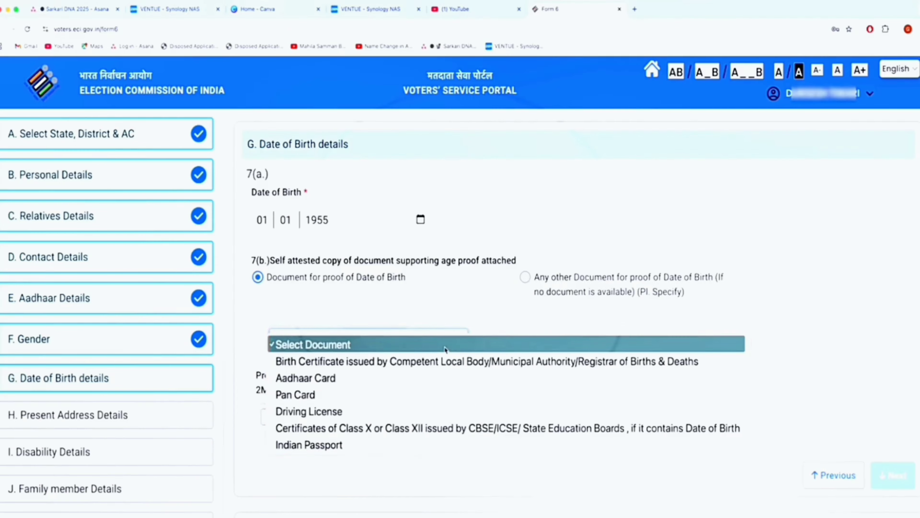
pyautogui.click(512, 378)
pyautogui.scroll(-2, 512, 395)
pyautogui.scroll(-1, 513, 396)
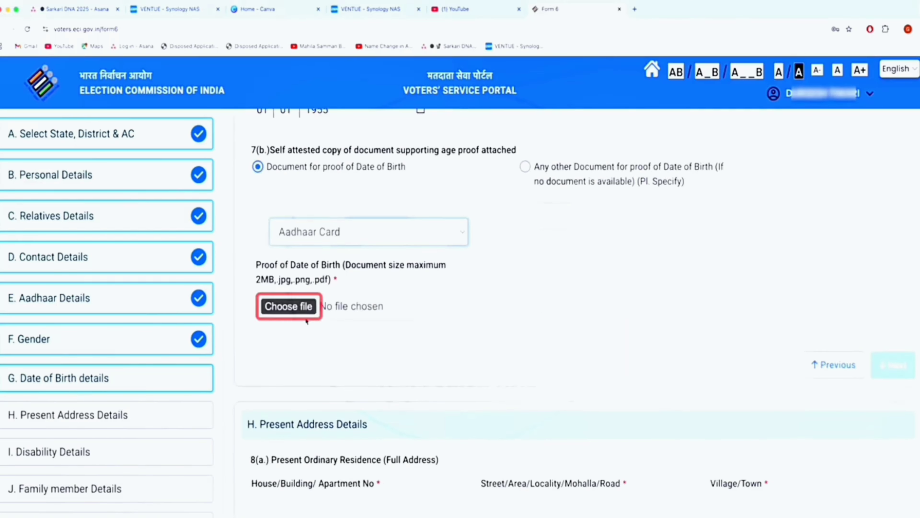
pyautogui.click(301, 312)
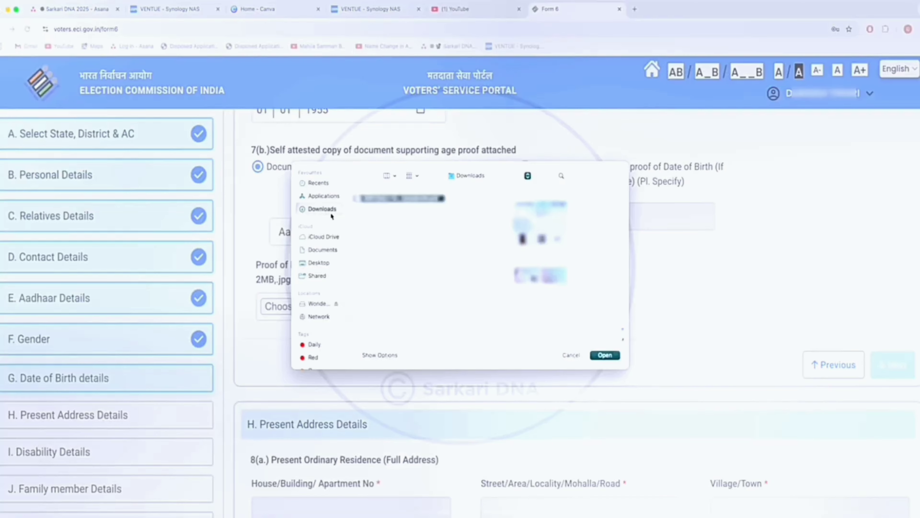
pyautogui.click(399, 263)
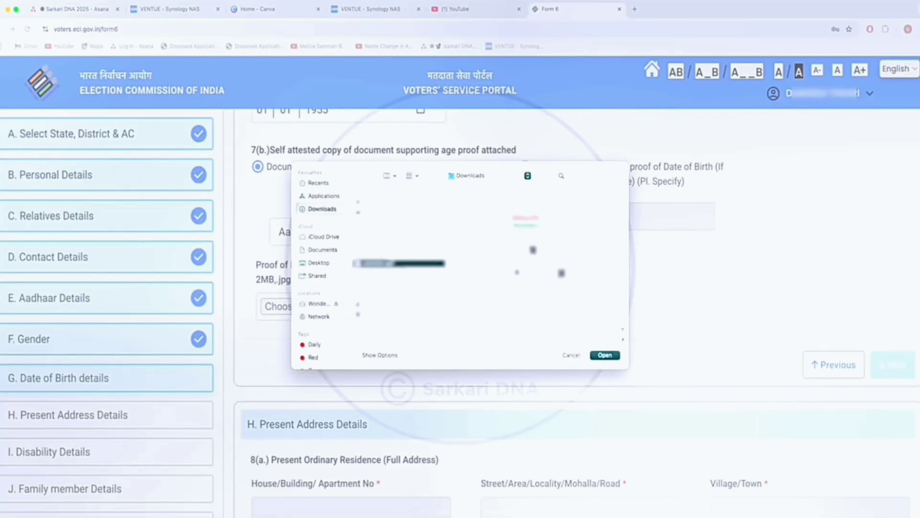
pyautogui.click(610, 356)
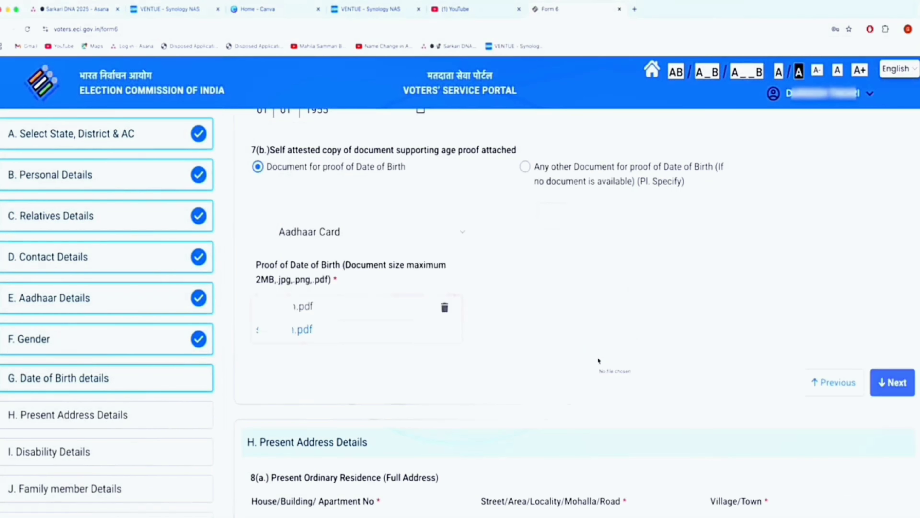
# Enter house number 5 in the Present Address section
pyautogui.click(903, 382)
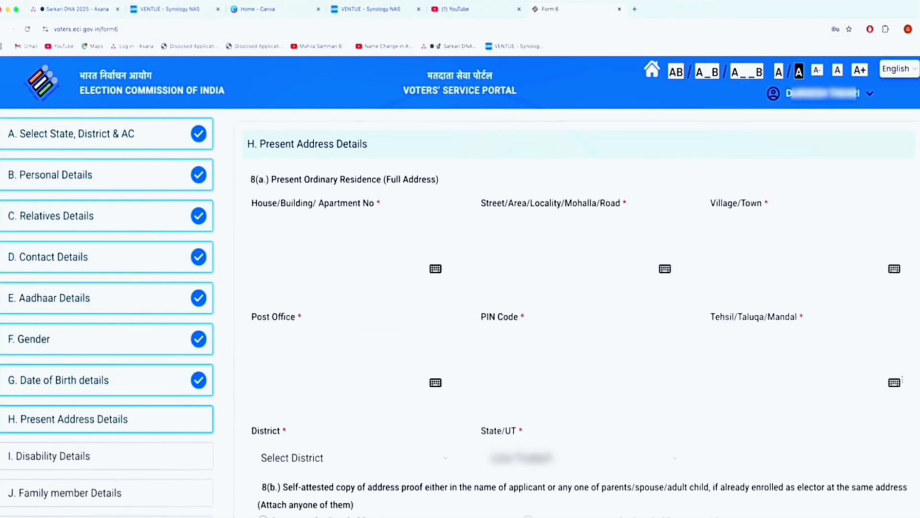
pyautogui.click(359, 235)
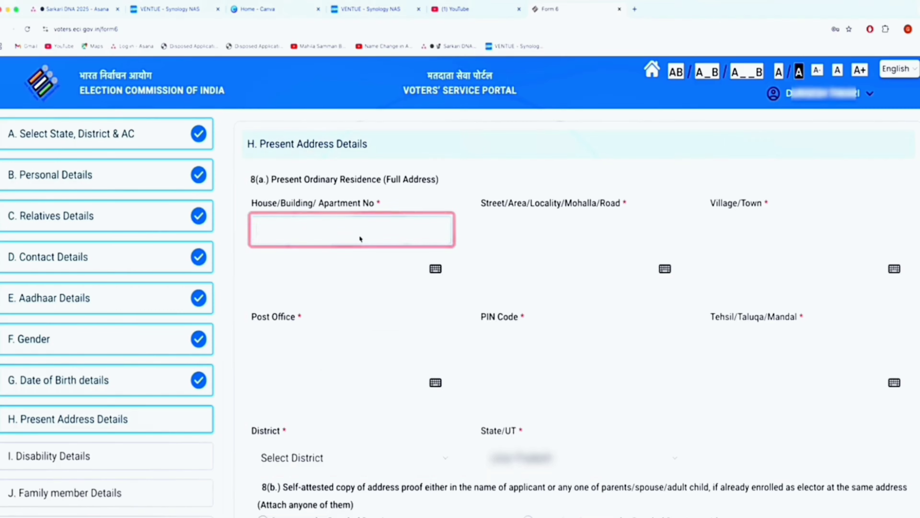
pyautogui.write('5')
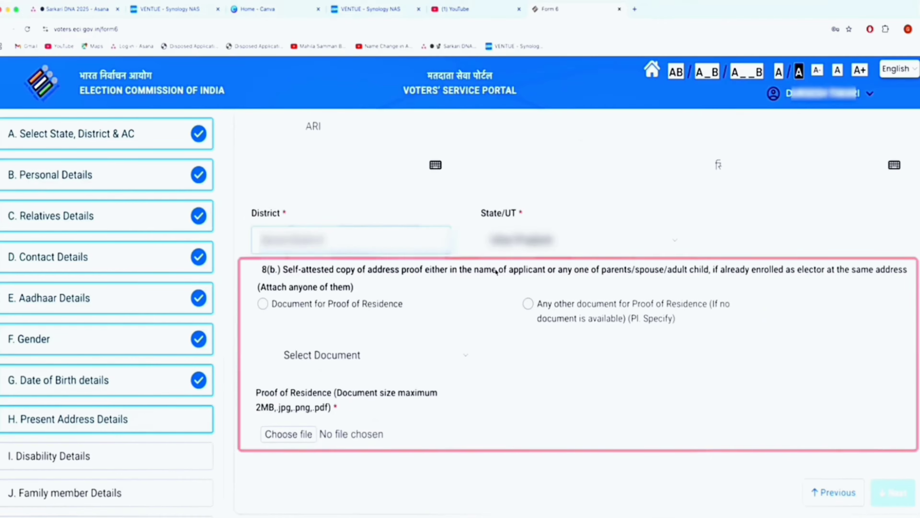
# Attach the Aadhaar Card PDF from Downloads as residence proof and advance to Family Members
pyautogui.click(263, 304)
pyautogui.click(420, 355)
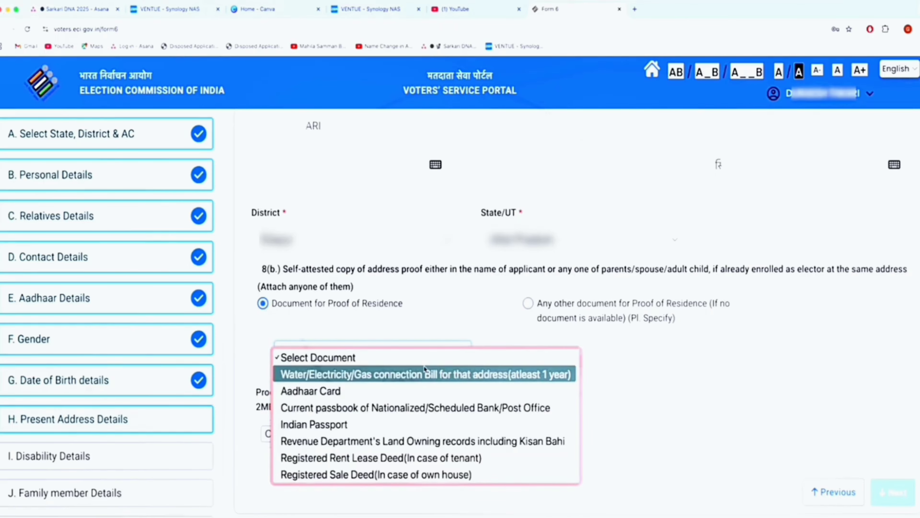
pyautogui.click(315, 391)
pyautogui.scroll(-3, 315, 354)
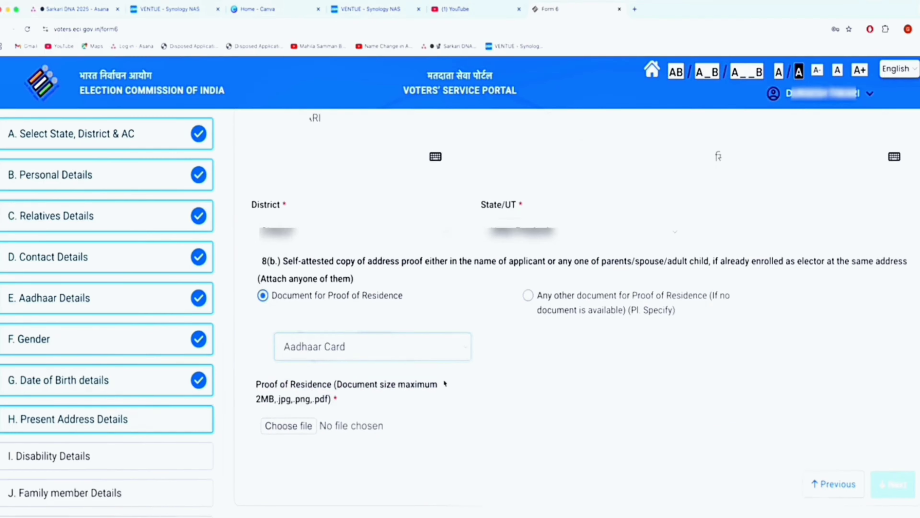
pyautogui.click(289, 320)
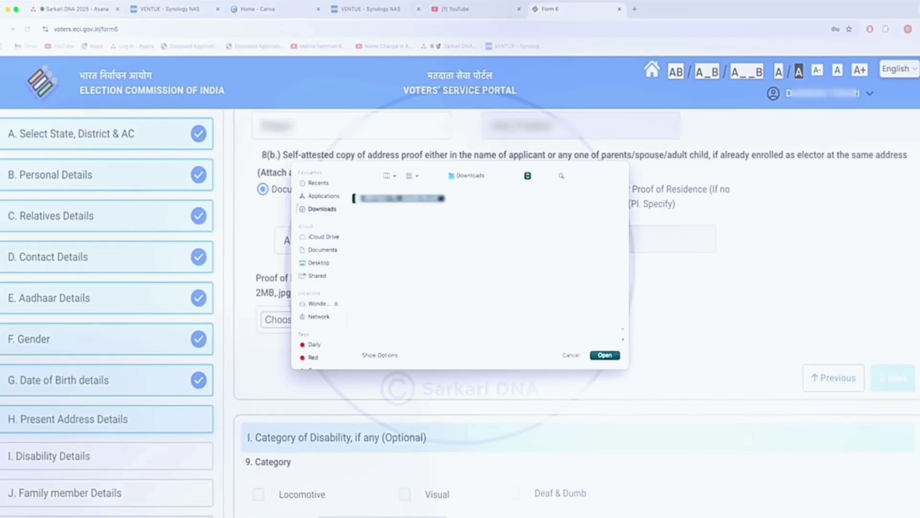
pyautogui.click(399, 280)
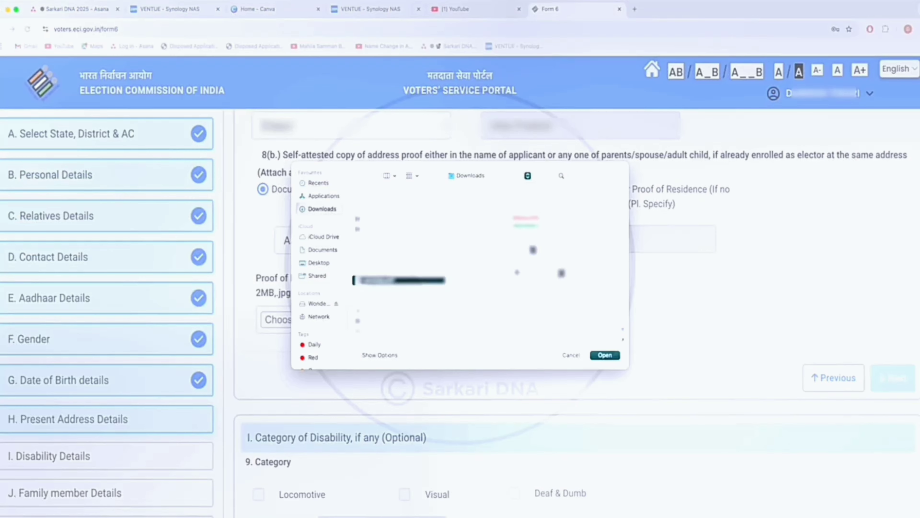
pyautogui.click(605, 355)
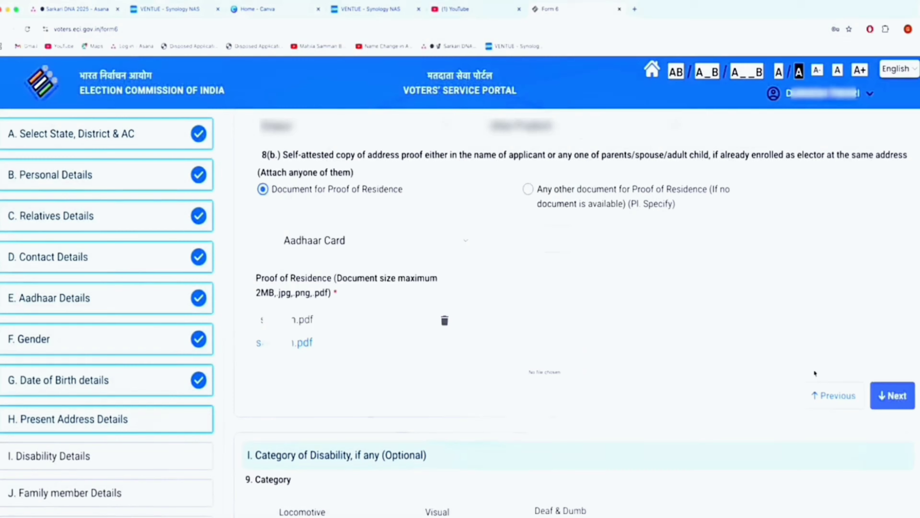
pyautogui.click(904, 403)
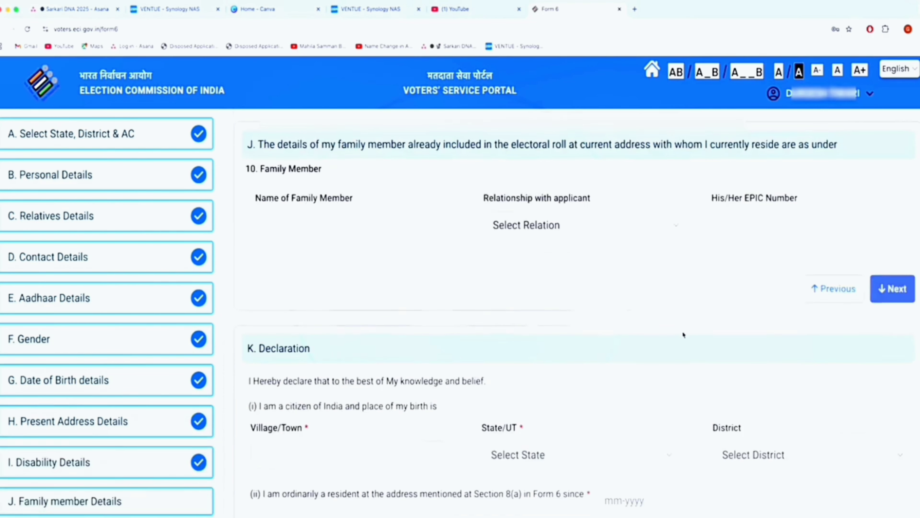
# In the Declaration, enter the birthplace village and choose its State/UT and District
pyautogui.scroll(1, 683, 333)
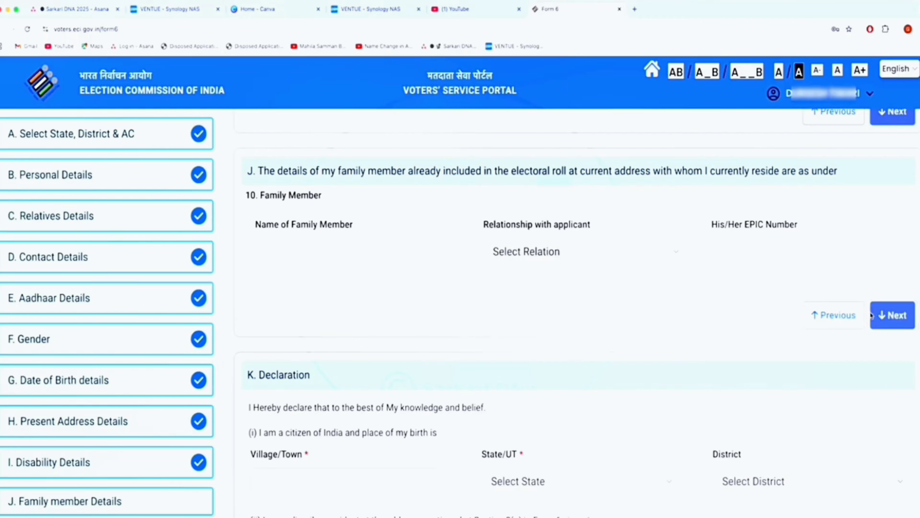
pyautogui.click(905, 317)
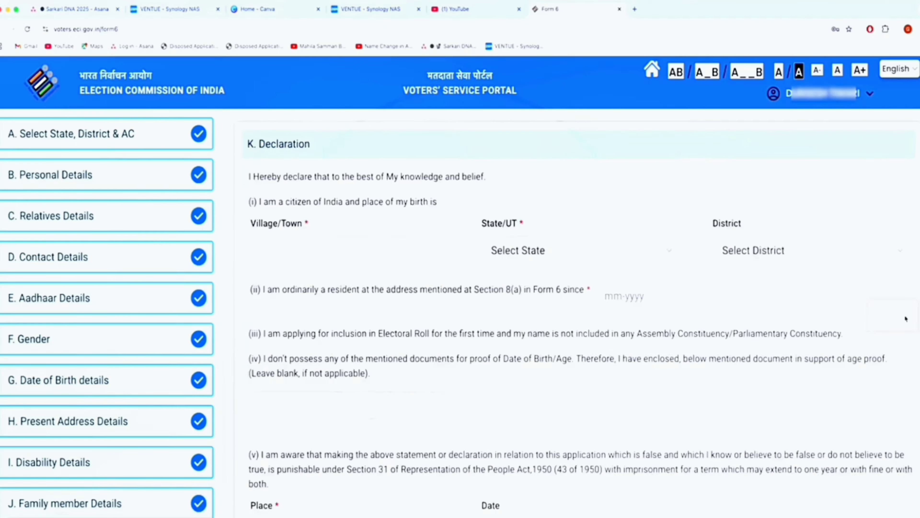
pyautogui.click(394, 244)
pyautogui.write('E')
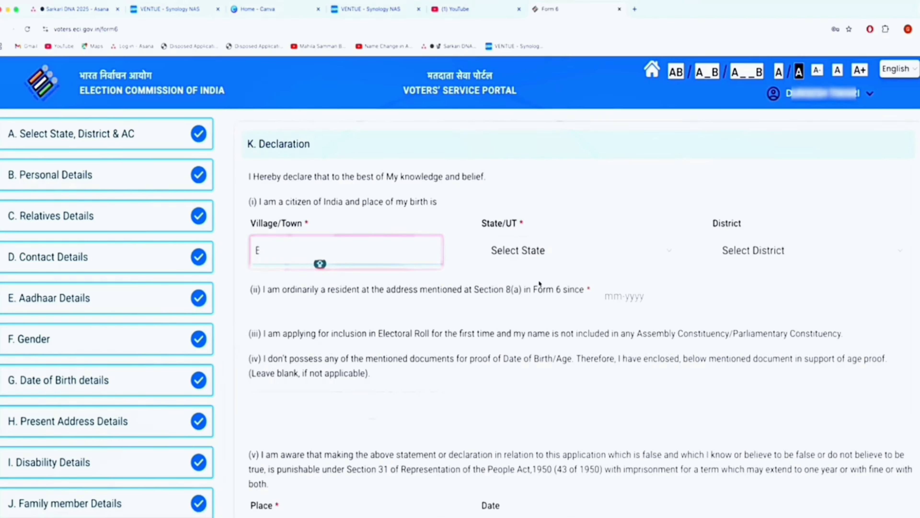
pyautogui.click(571, 254)
pyautogui.click(559, 426)
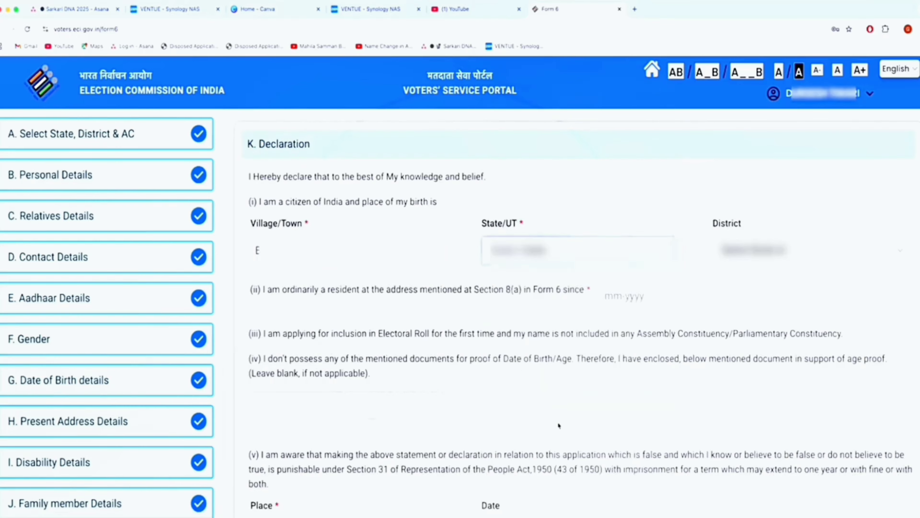
pyautogui.click(761, 251)
pyautogui.click(742, 403)
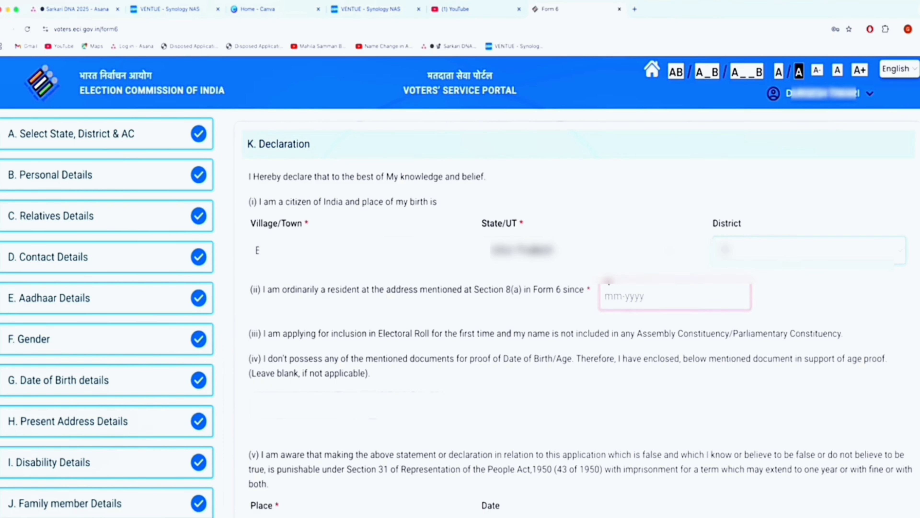
# Set the residence-since date to 01-1955
pyautogui.click(630, 296)
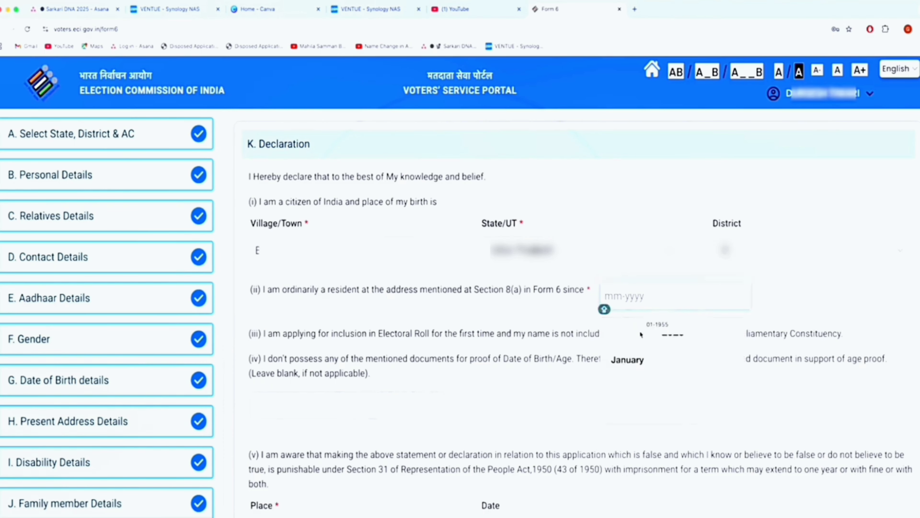
pyautogui.click(697, 325)
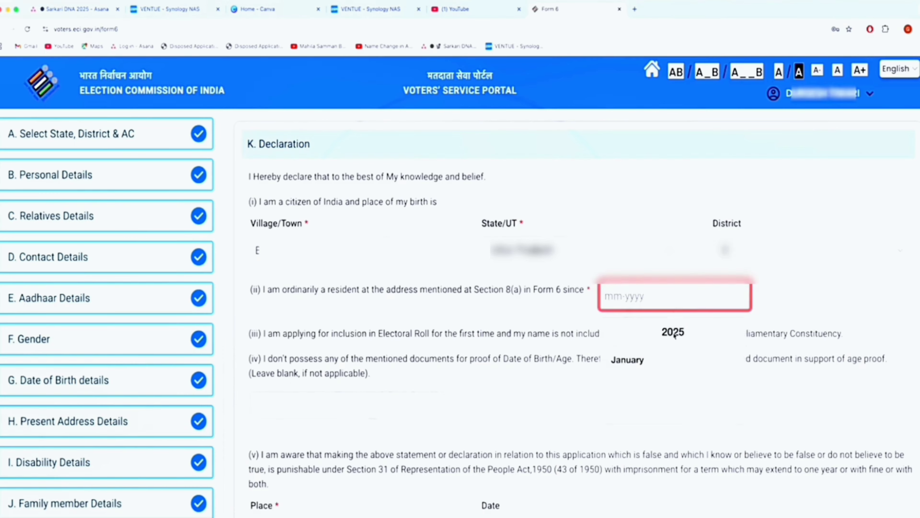
pyautogui.scroll(-4, 419, 404)
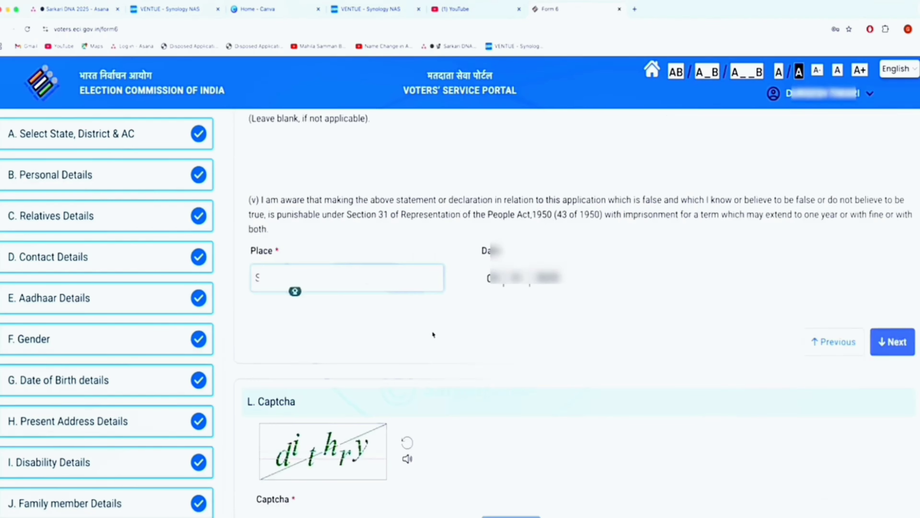
# Enter the displayed captcha text in the Captcha section
pyautogui.click(898, 347)
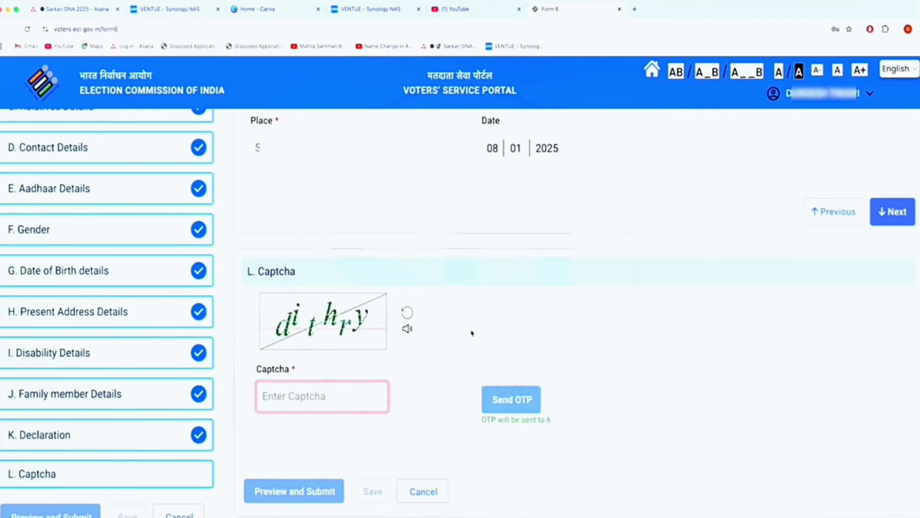
pyautogui.click(330, 396)
pyautogui.write('dith')
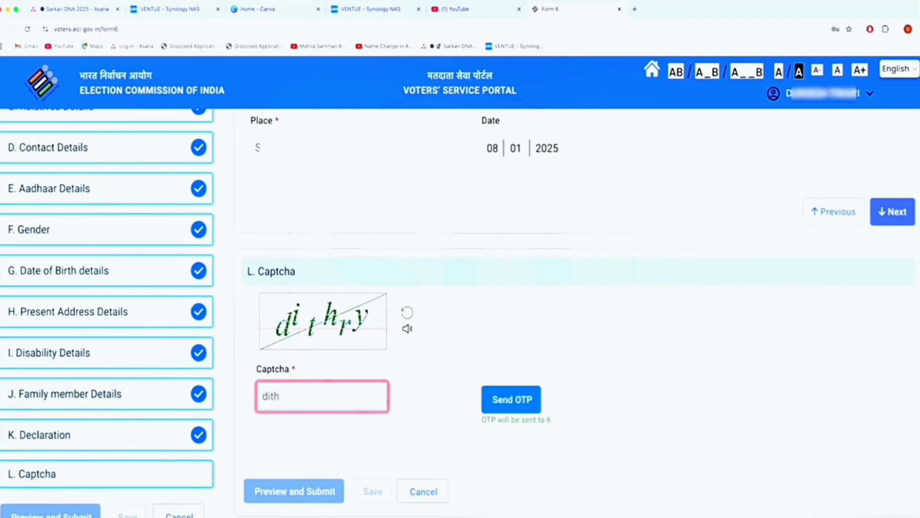
pyautogui.write('ry')
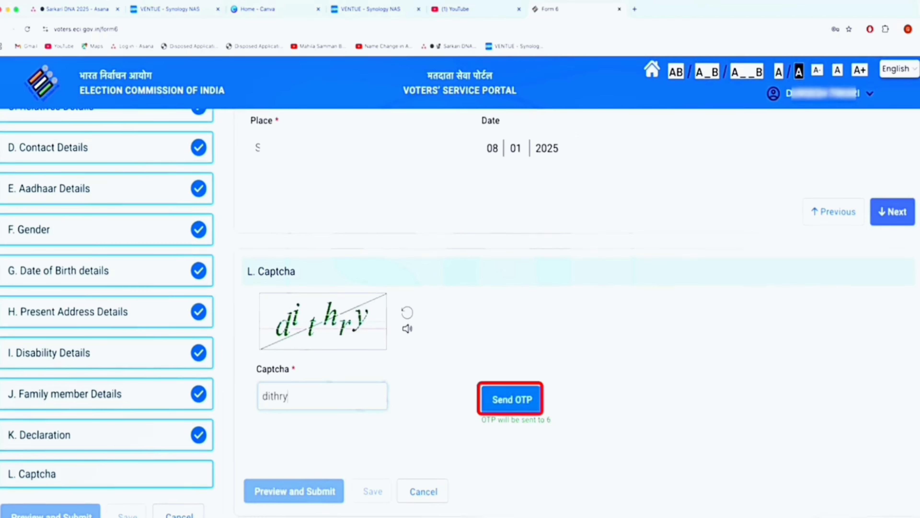
# Request an OTP and enter the received one-time code
pyautogui.click(526, 405)
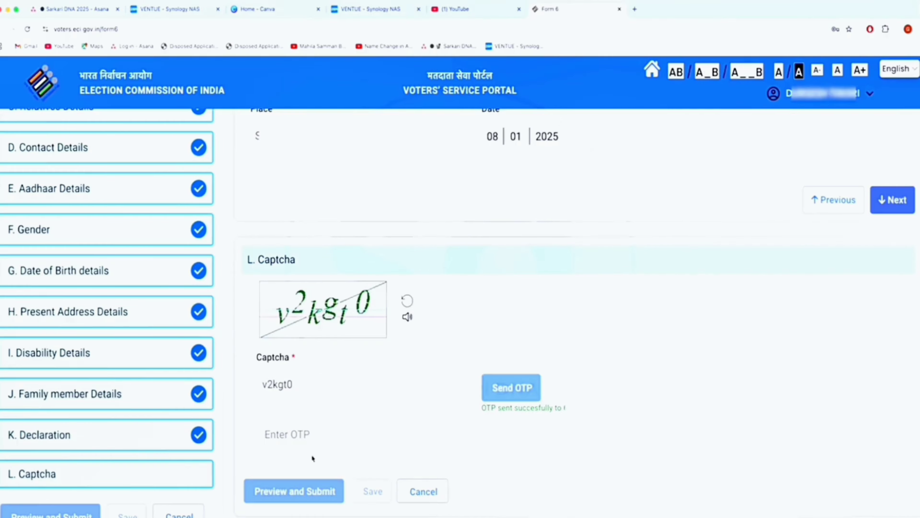
pyautogui.click(330, 436)
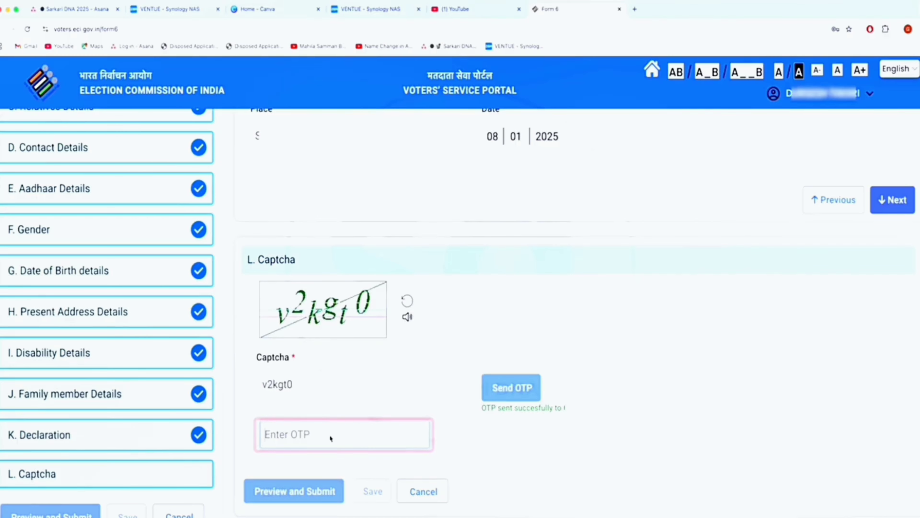
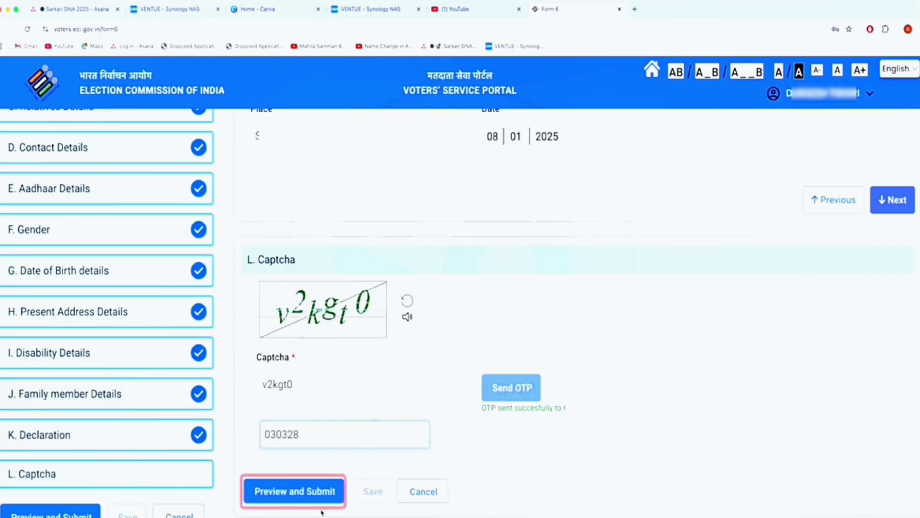
# Preview the completed Form 6, then submit it and confirm with YES
pyautogui.click(327, 495)
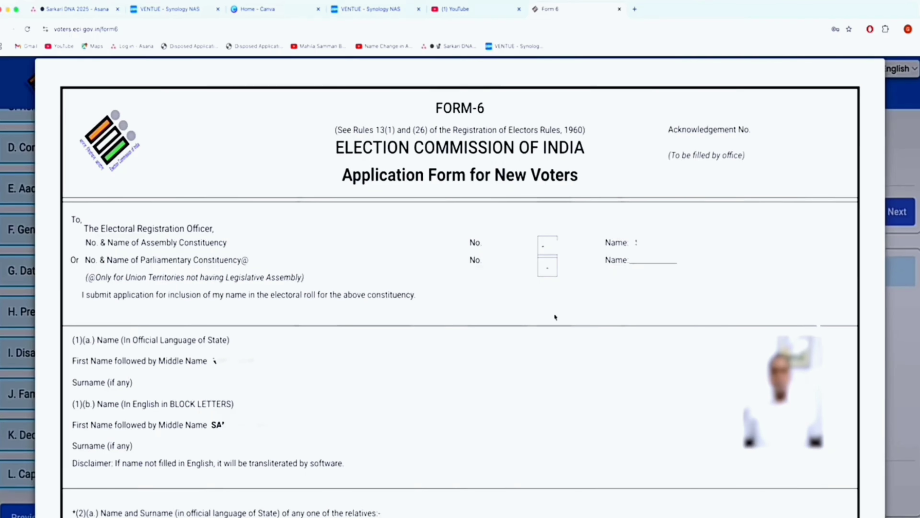
pyautogui.scroll(-15, 554, 316)
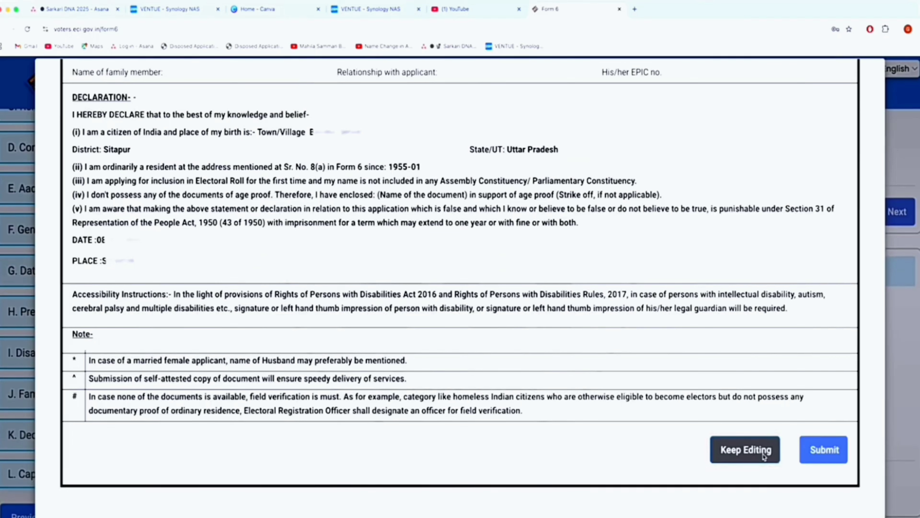
pyautogui.click(827, 453)
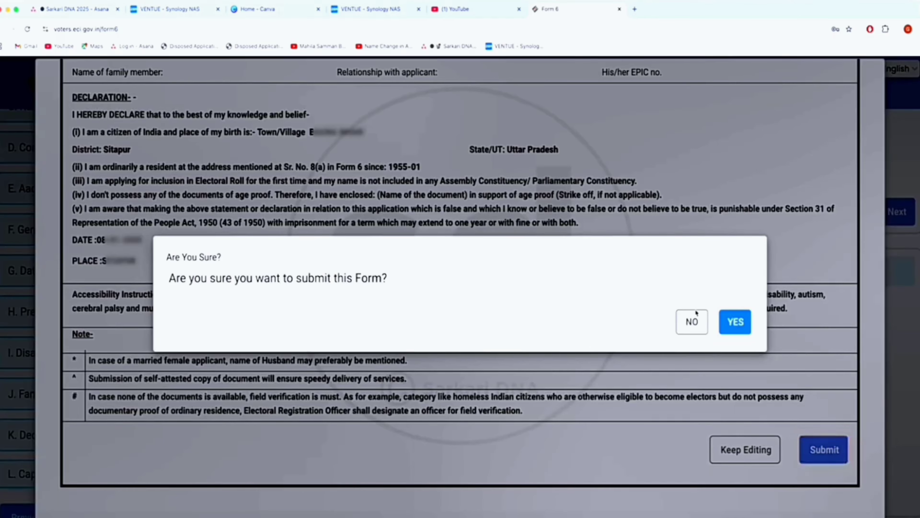
pyautogui.click(733, 321)
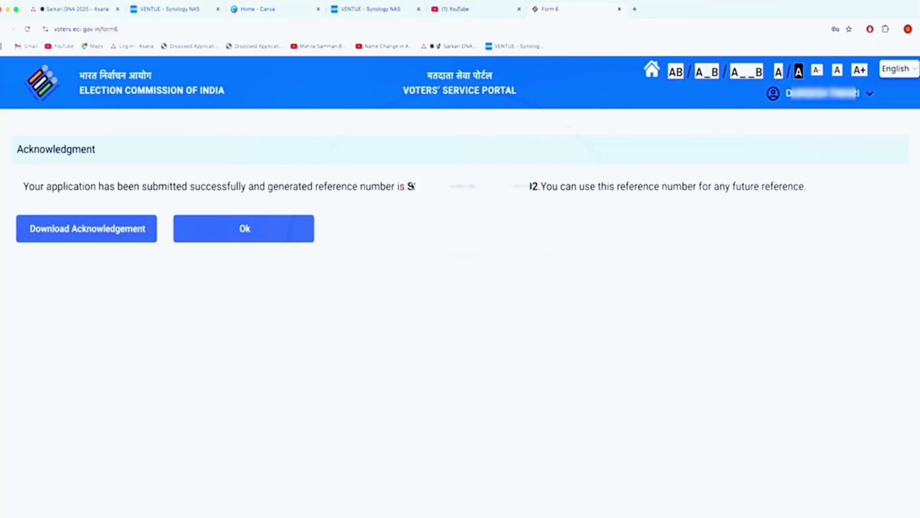
# Download the Form 6 acknowledgement PDF and scroll through both pages
pyautogui.click(74, 233)
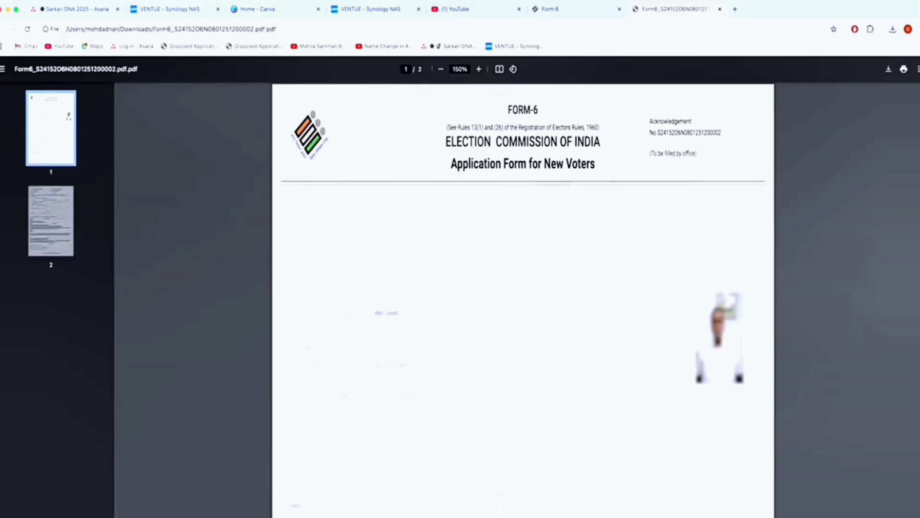
pyautogui.scroll(-3, 523, 290)
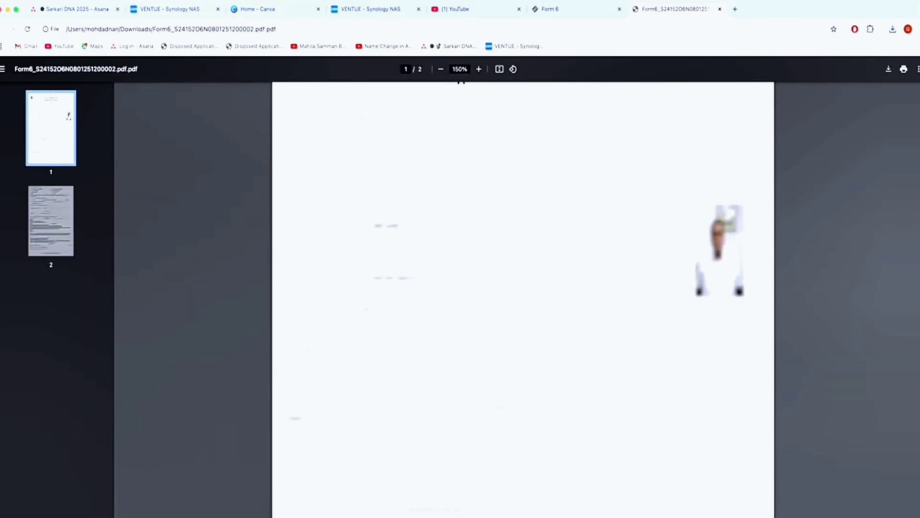
pyautogui.scroll(-10, 524, 290)
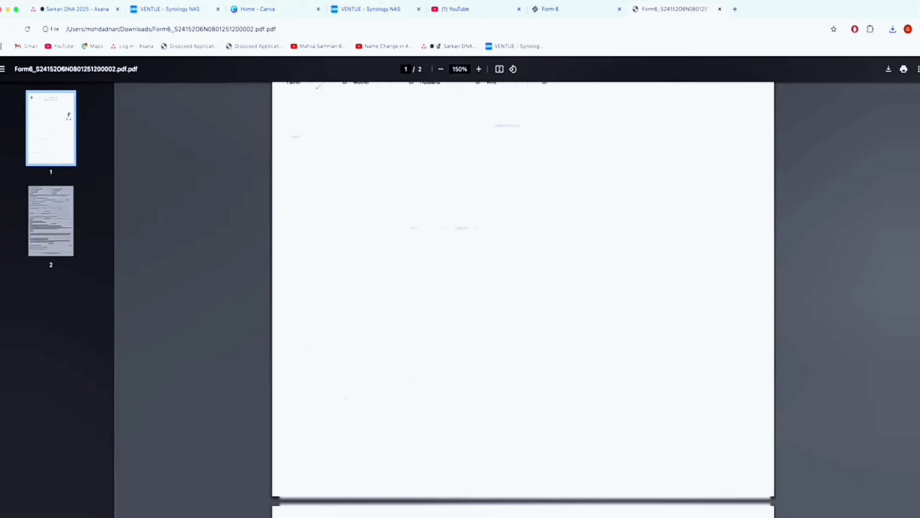
pyautogui.scroll(-10, 523, 290)
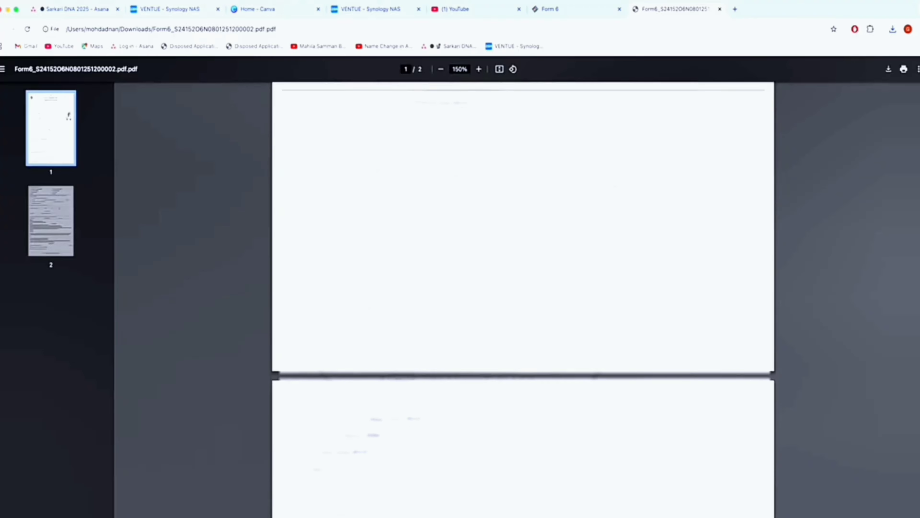
pyautogui.scroll(-3, 523, 290)
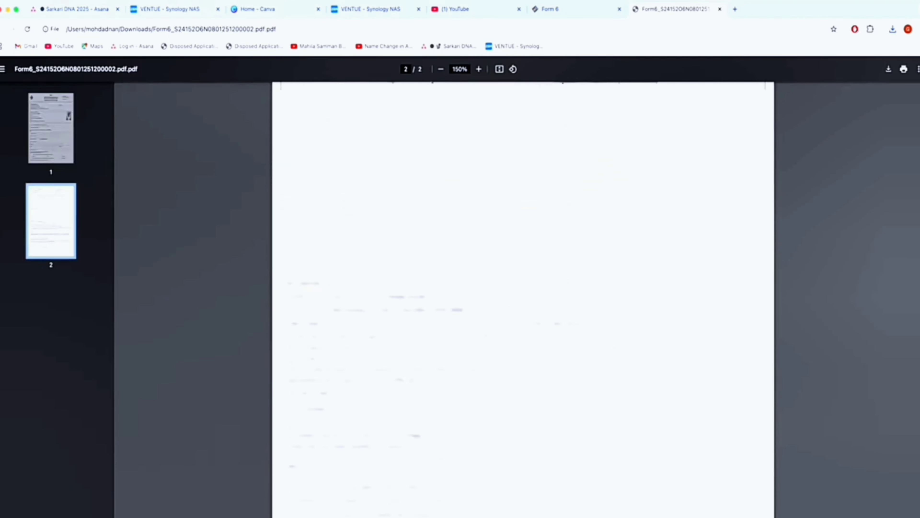
pyautogui.scroll(-3, 523, 290)
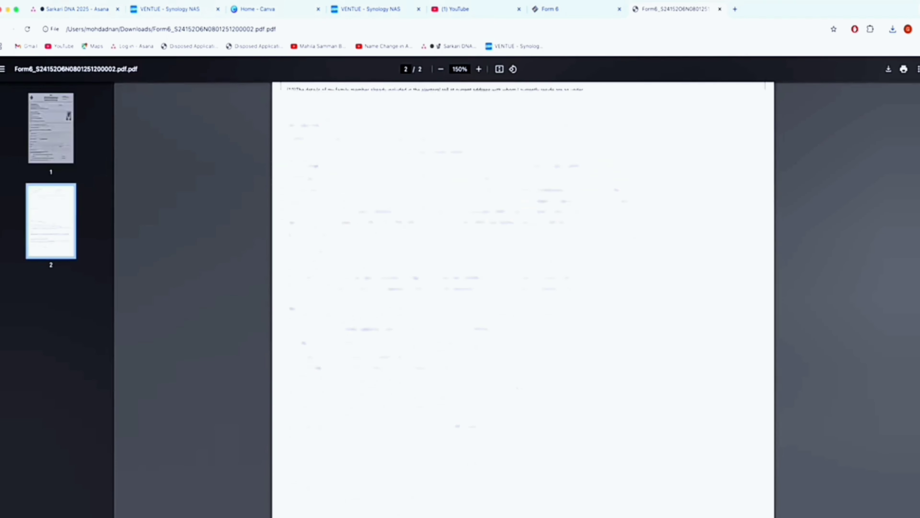